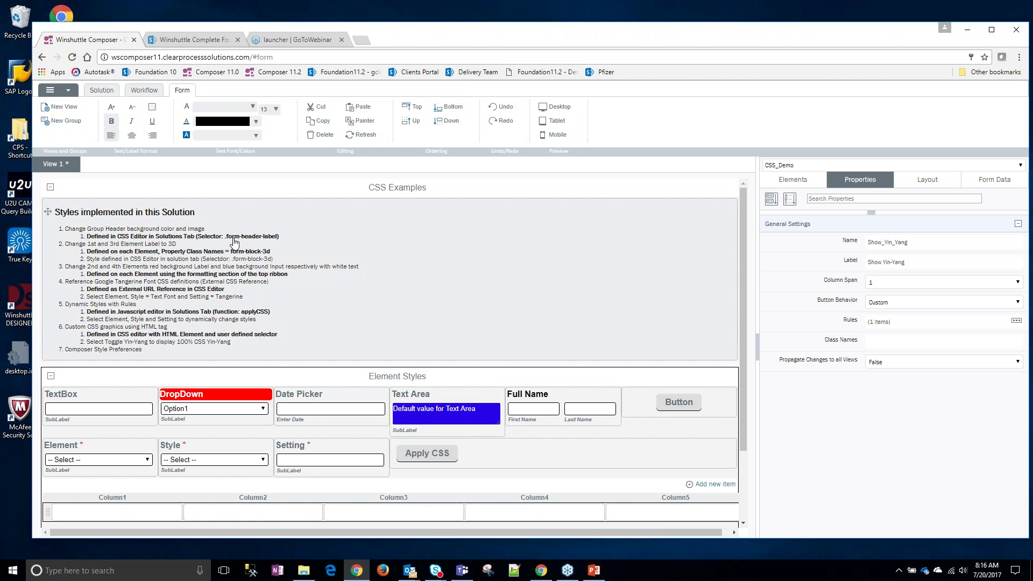
Open the solution's custom styles and examine the .form-header-label rule's background colour and image, closing the editor without changes
{"action": "left_click", "coordinate": [102, 89]}
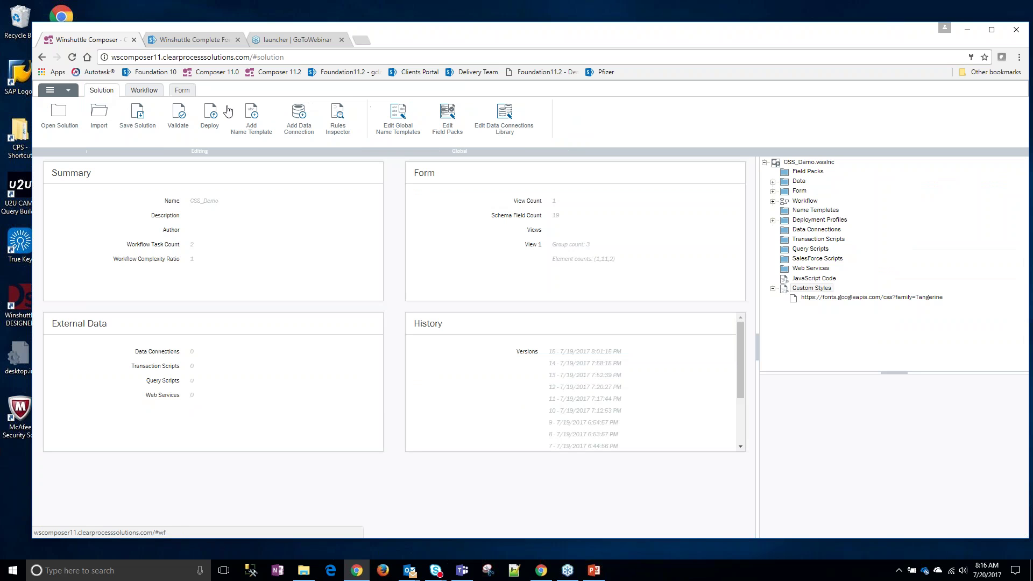
{"action": "double_click", "coordinate": [802, 289]}
{"action": "scroll", "coordinate": [275, 302], "scroll_direction": "up", "scroll_amount": 10}
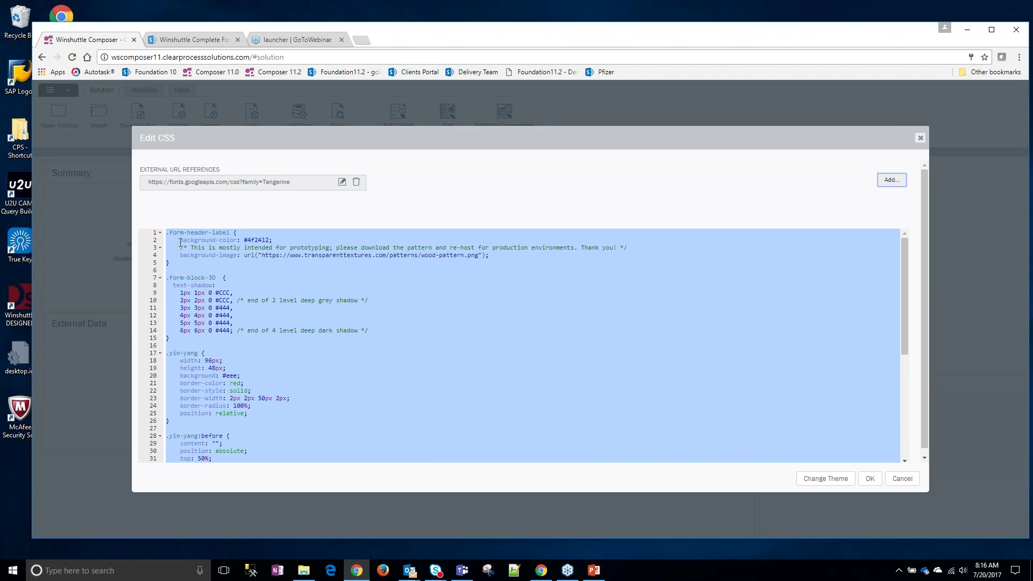
{"action": "left_click_drag", "start_coordinate": [168, 233], "coordinate": [232, 232]}
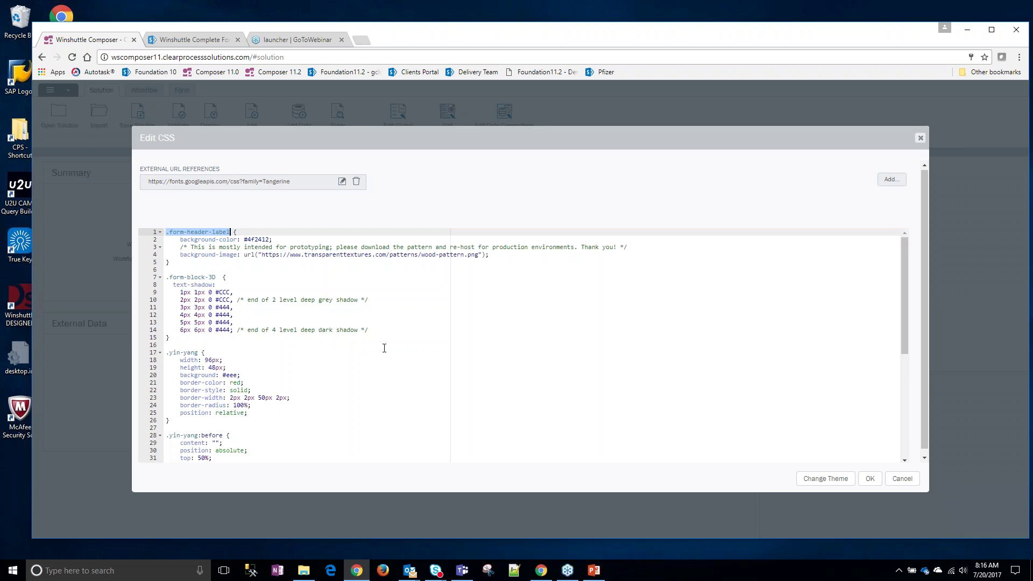
{"action": "left_click_drag", "start_coordinate": [245, 240], "coordinate": [272, 240]}
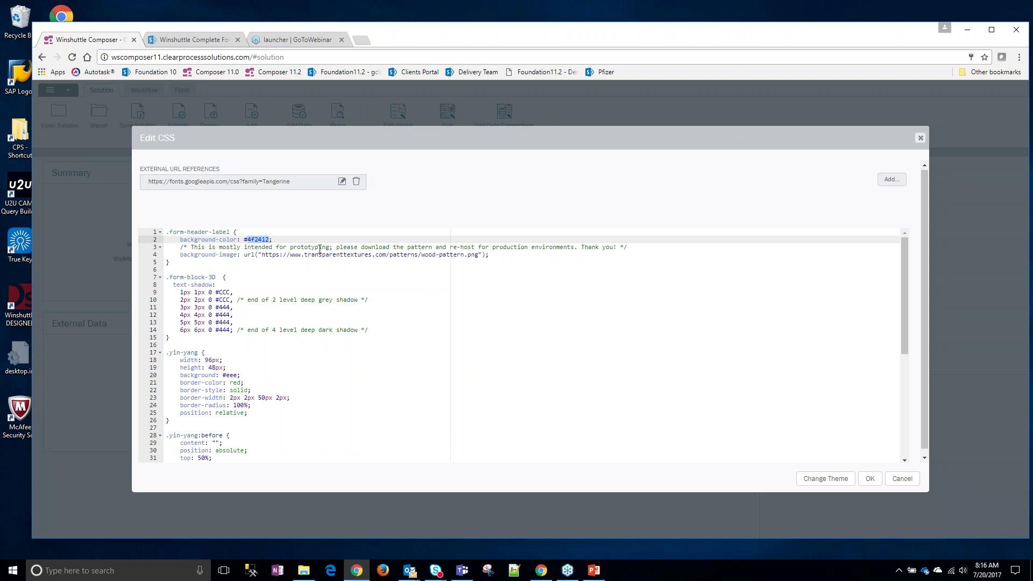
{"action": "mouse_move", "coordinate": [299, 263]}
{"action": "left_mouse_down"}
{"action": "mouse_move", "coordinate": [418, 255]}
{"action": "mouse_move", "coordinate": [315, 248]}
{"action": "mouse_move", "coordinate": [305, 259]}
{"action": "left_mouse_up"}
{"action": "left_click", "coordinate": [303, 259]}
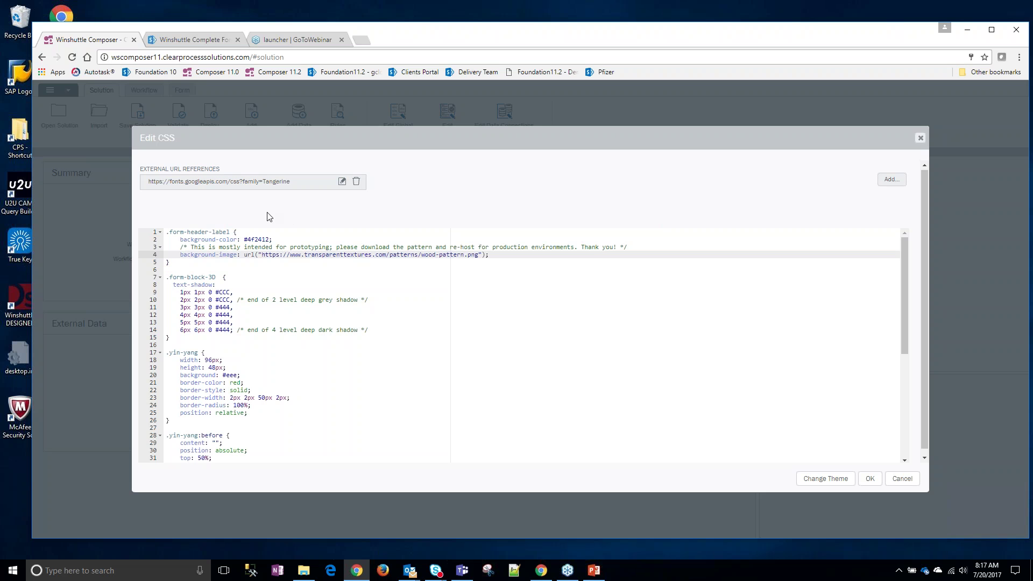
{"action": "double_click", "coordinate": [254, 240]}
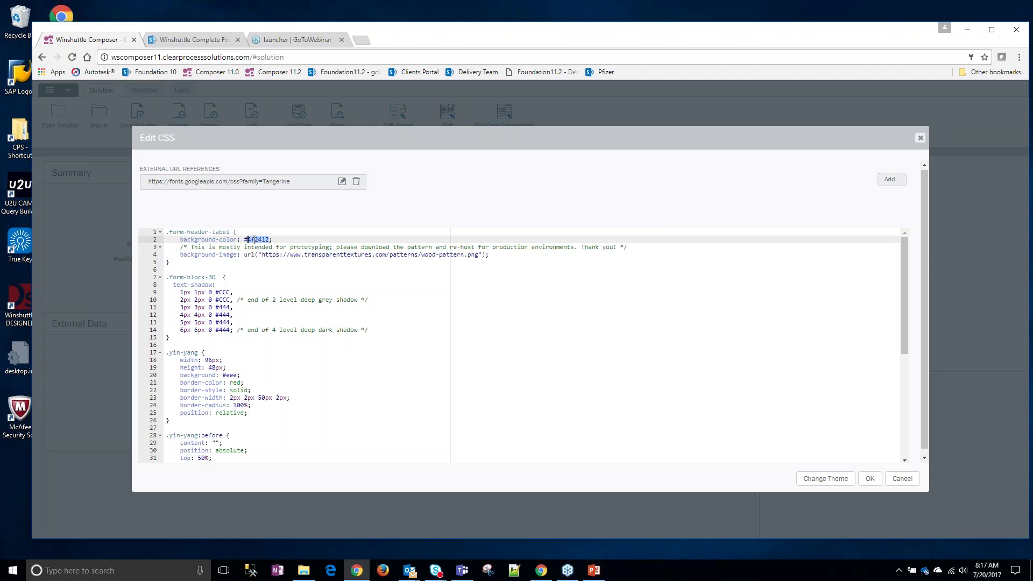
{"action": "left_click", "coordinate": [907, 484]}
Return to the form and check the class names assigned to the TextBox and Date Picker labels
{"action": "left_click", "coordinate": [183, 90]}
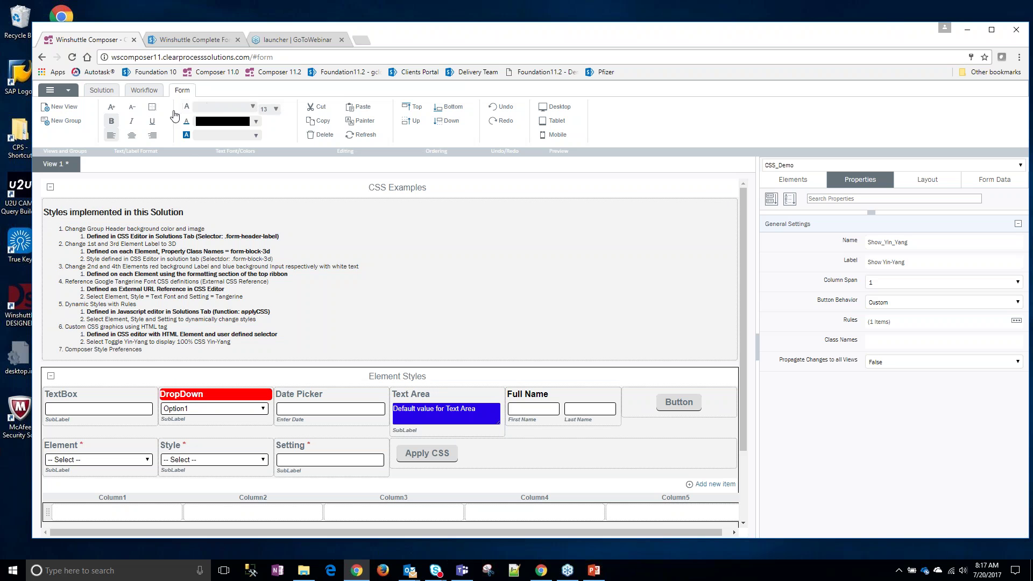
{"action": "left_click", "coordinate": [215, 418]}
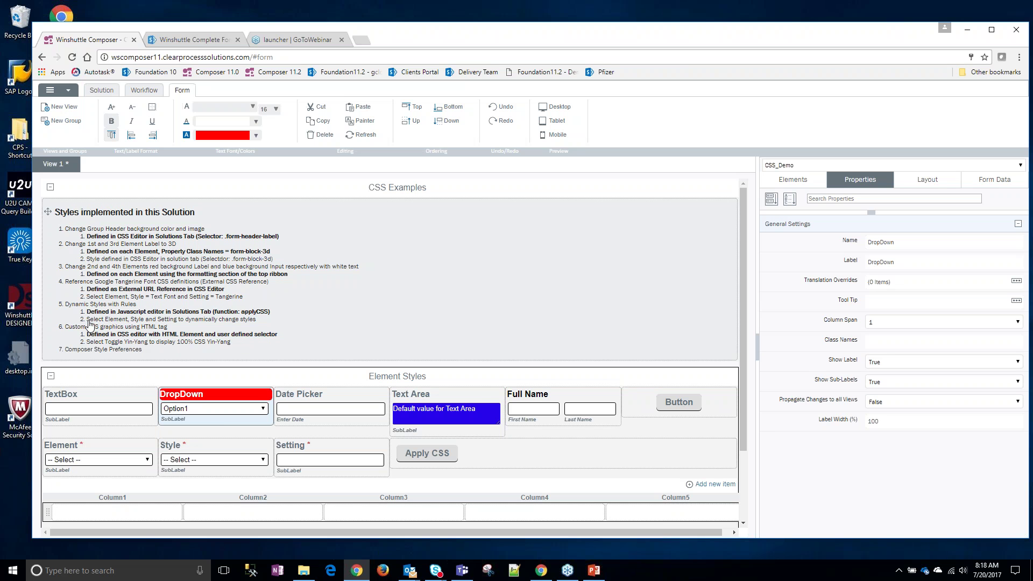
{"action": "double_click", "coordinate": [67, 396]}
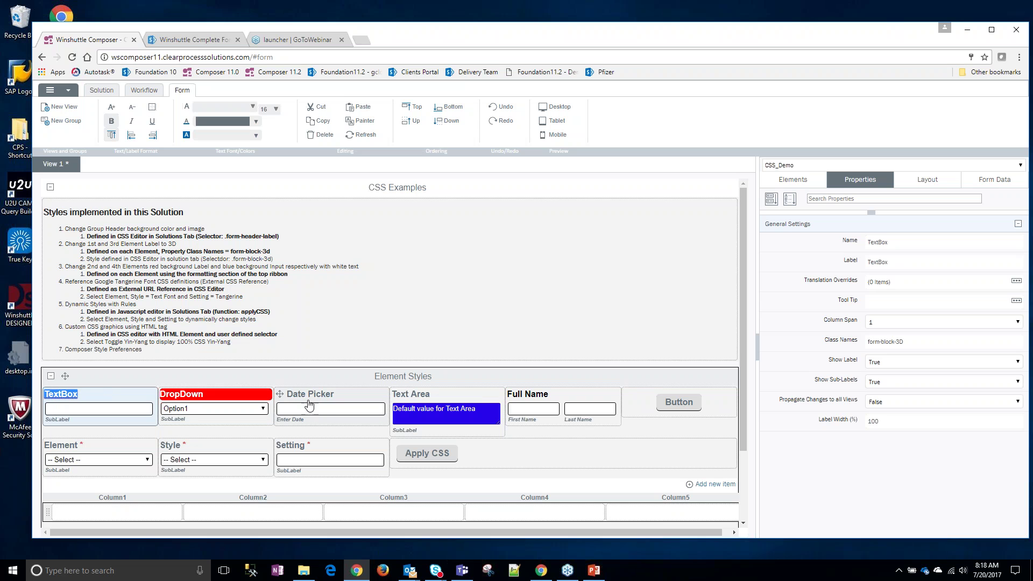
{"action": "double_click", "coordinate": [291, 395]}
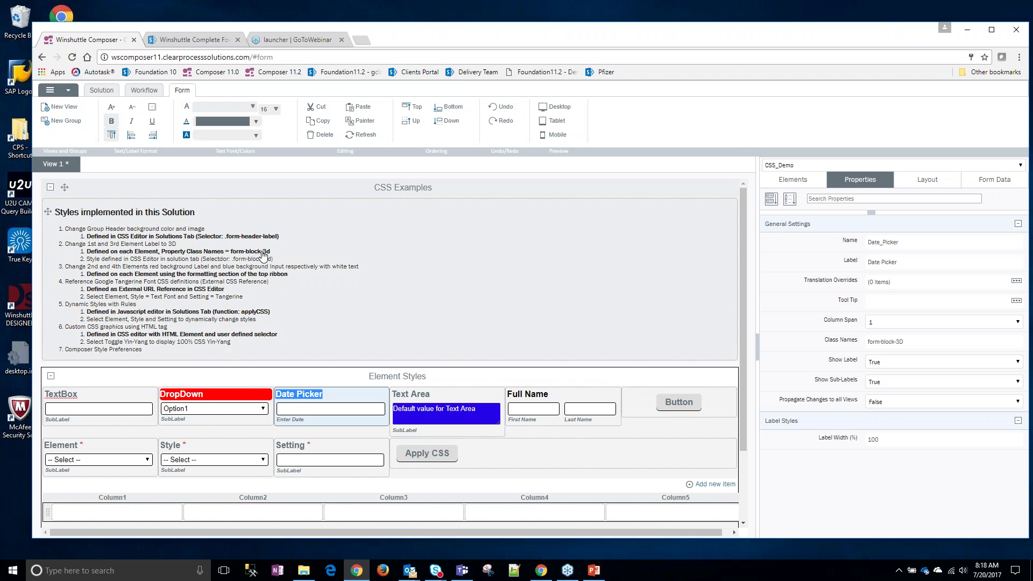
{"action": "double_click", "coordinate": [73, 395]}
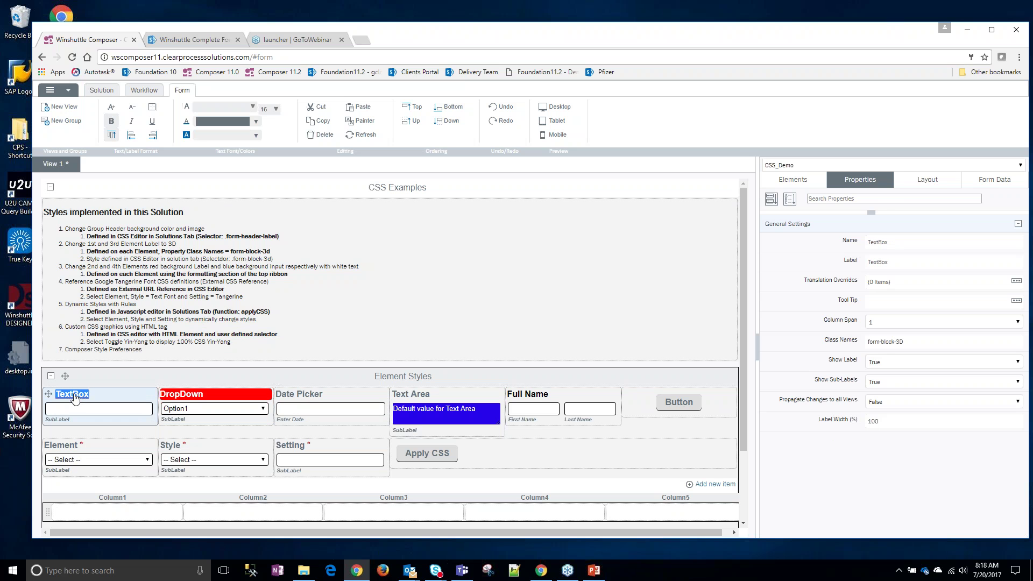
{"action": "left_click_drag", "start_coordinate": [909, 342], "coordinate": [832, 347]}
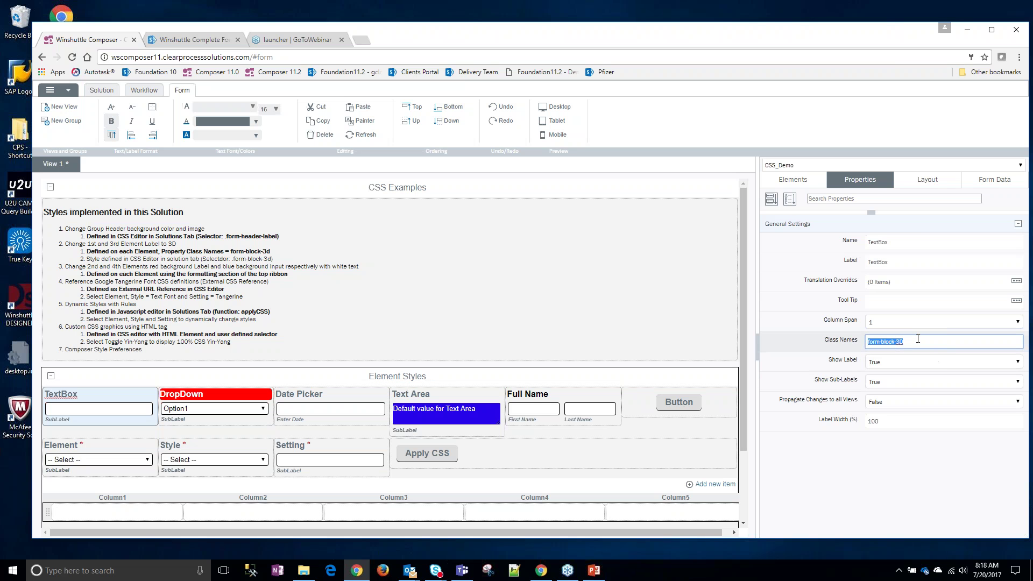
{"action": "double_click", "coordinate": [330, 396]}
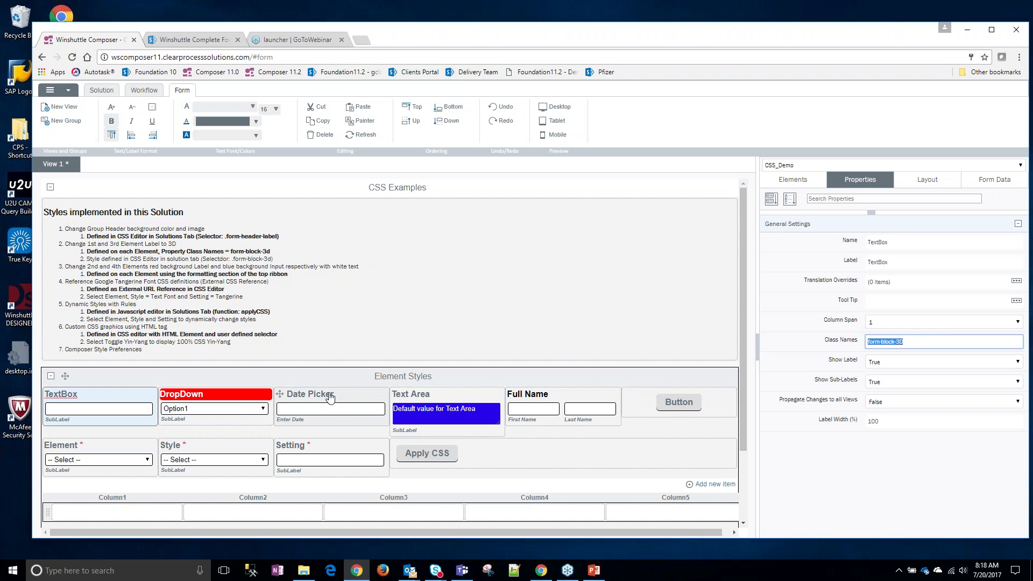
{"action": "left_click_drag", "start_coordinate": [911, 341], "coordinate": [864, 343]}
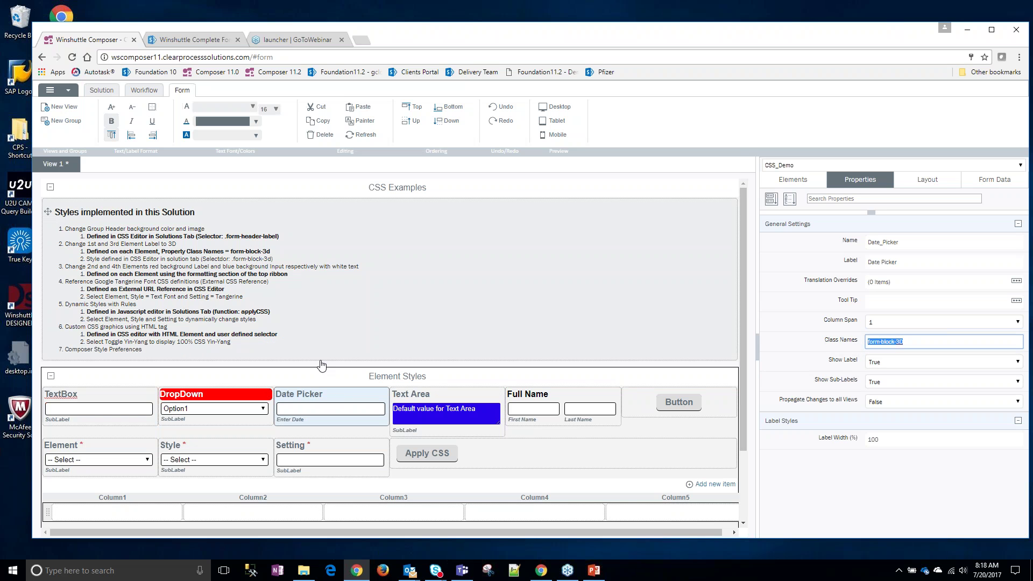
{"action": "left_click", "coordinate": [914, 343]}
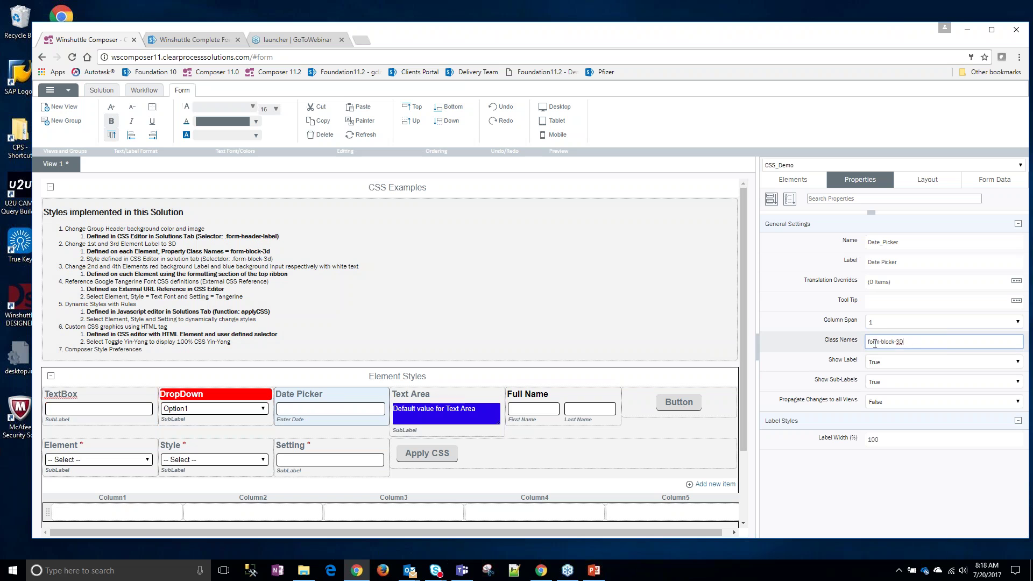
Reopen the custom styles and examine the .form-block-3D selector and its text-shadow property, cancelling without changes
{"action": "left_click", "coordinate": [101, 90]}
{"action": "double_click", "coordinate": [802, 289]}
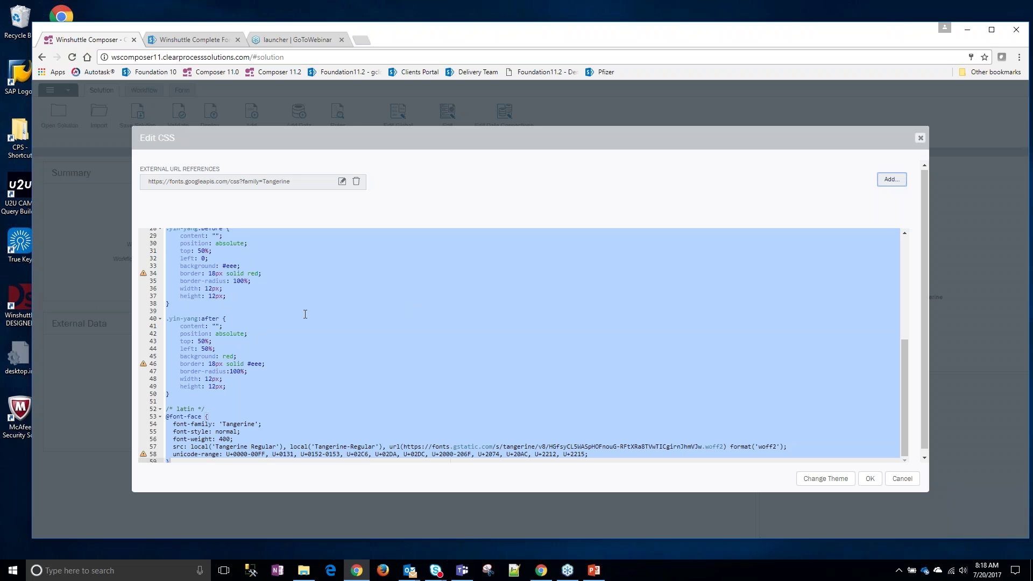
{"action": "scroll", "coordinate": [301, 312], "scroll_direction": "up", "scroll_amount": 6}
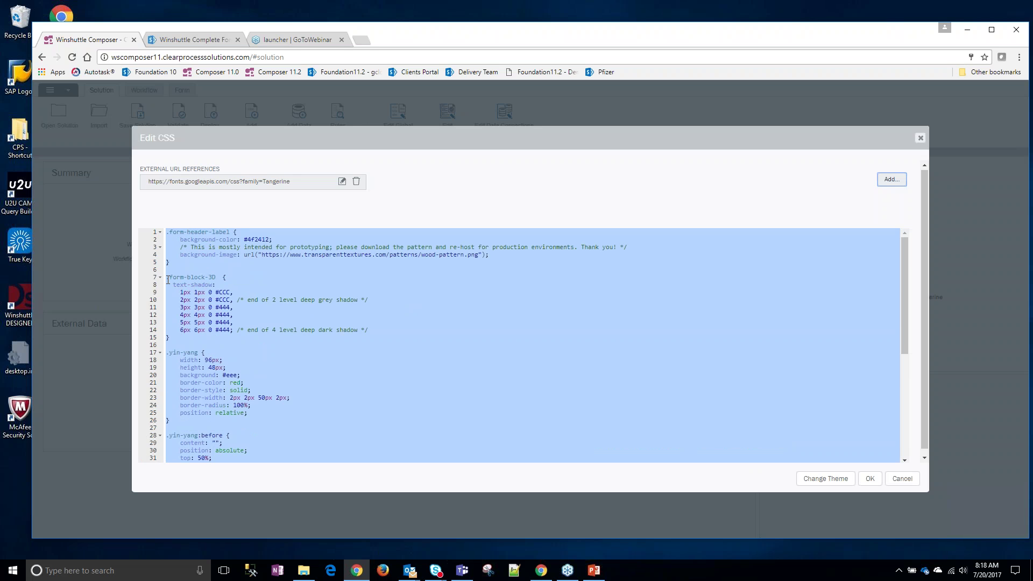
{"action": "left_click_drag", "start_coordinate": [167, 278], "coordinate": [217, 278]}
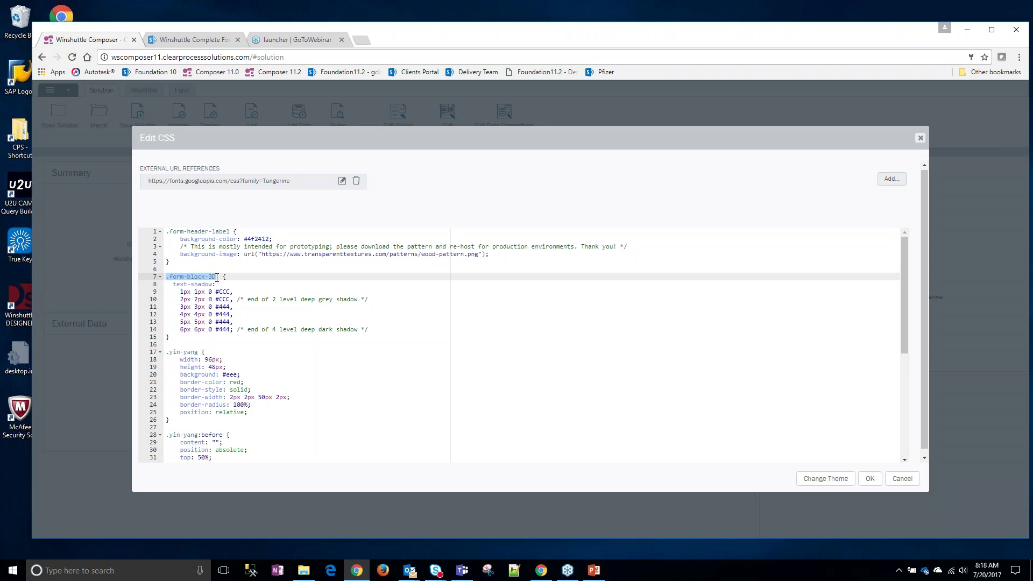
{"action": "double_click", "coordinate": [174, 285]}
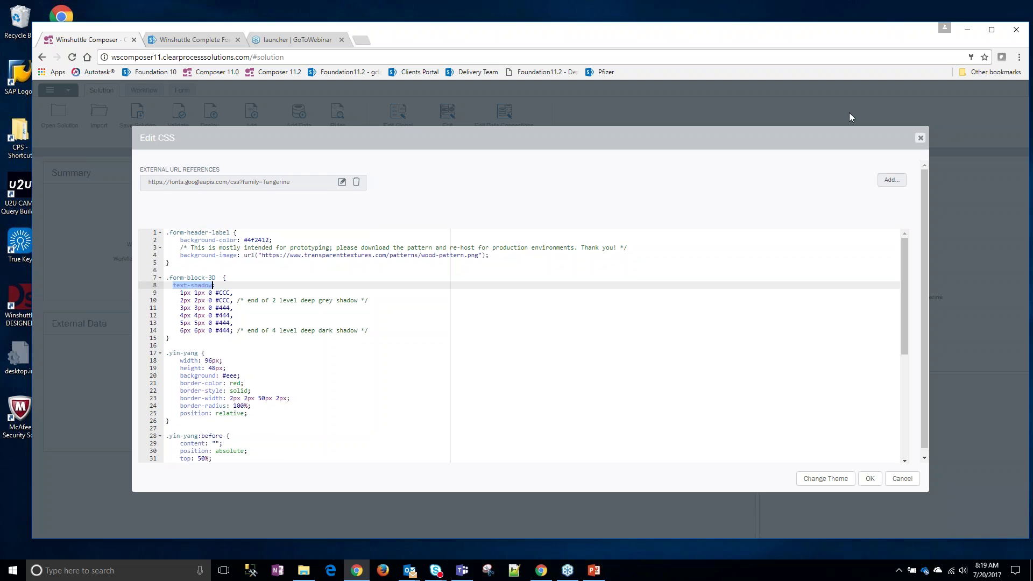
{"action": "left_click", "coordinate": [903, 481]}
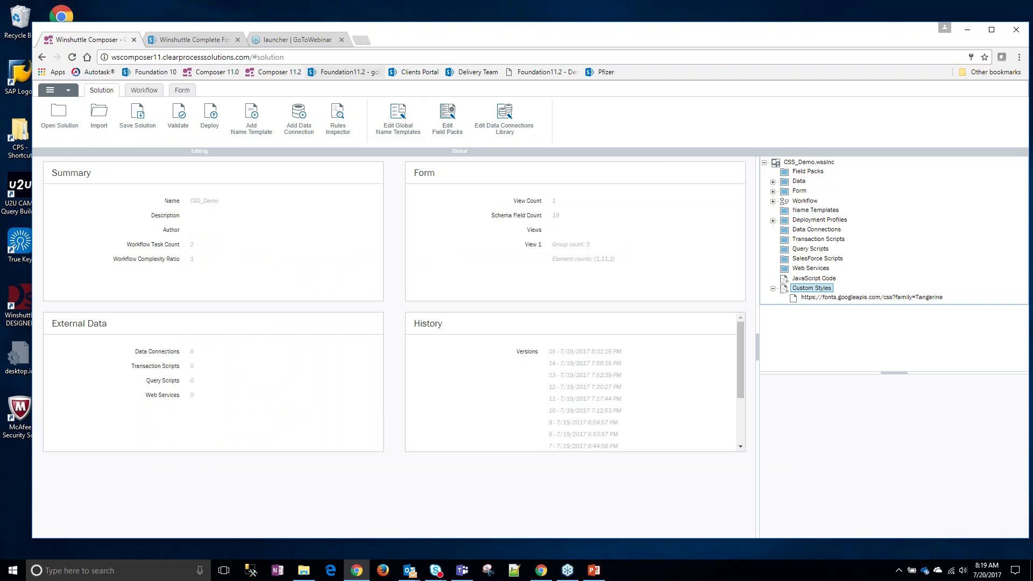
Inspect the DropDown label and Text Area input formatting on the form, and review their styles in the form preview
{"action": "left_click", "coordinate": [186, 92]}
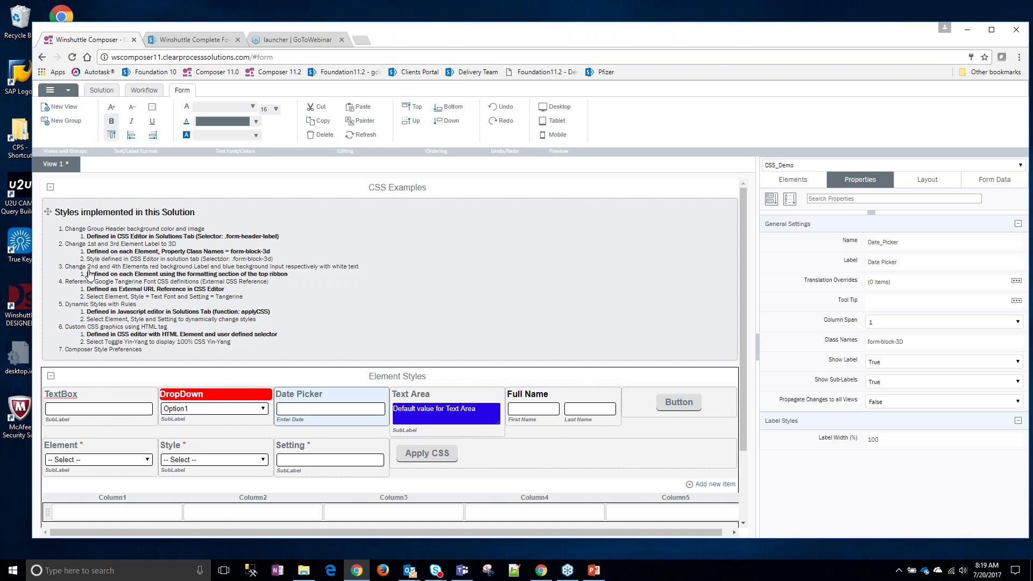
{"action": "left_click", "coordinate": [228, 392]}
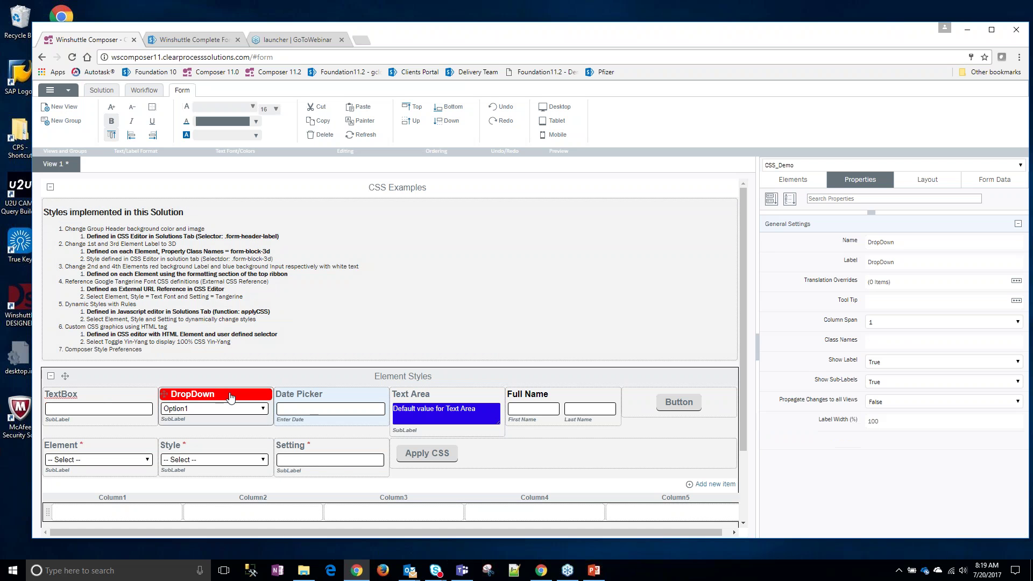
{"action": "left_click", "coordinate": [454, 409]}
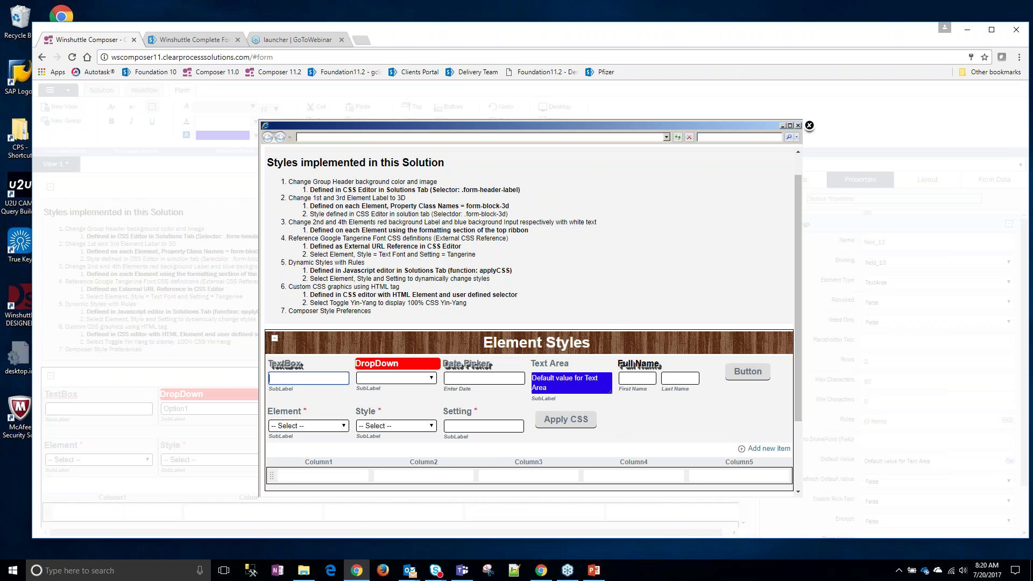
{"action": "scroll", "coordinate": [414, 264], "scroll_direction": "down", "scroll_amount": 1}
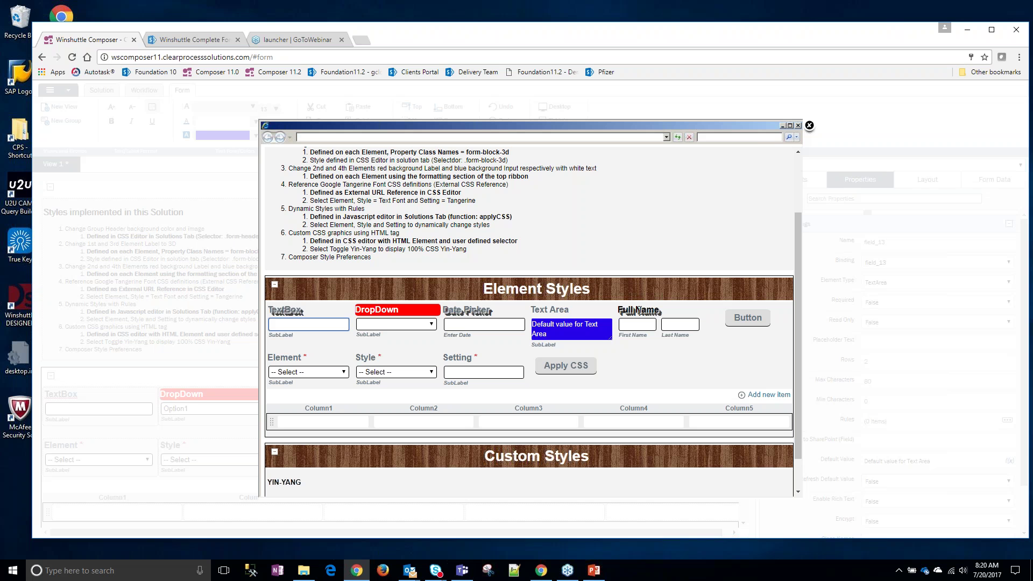
{"action": "left_click", "coordinate": [809, 125]}
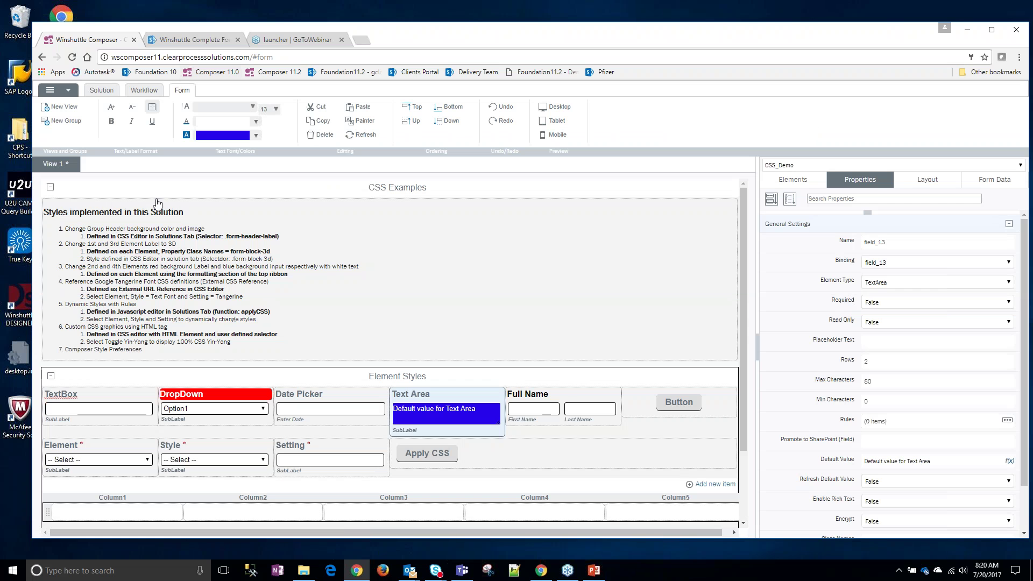
Check the class name assigned to the Full Name label
{"action": "left_click", "coordinate": [551, 399]}
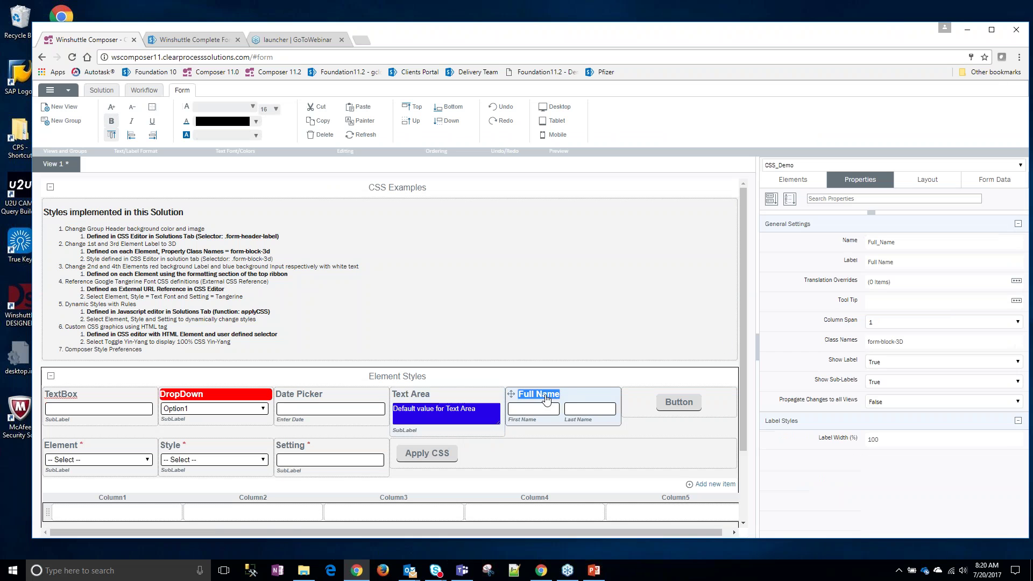
{"action": "left_click", "coordinate": [832, 345]}
{"action": "left_click", "coordinate": [932, 344]}
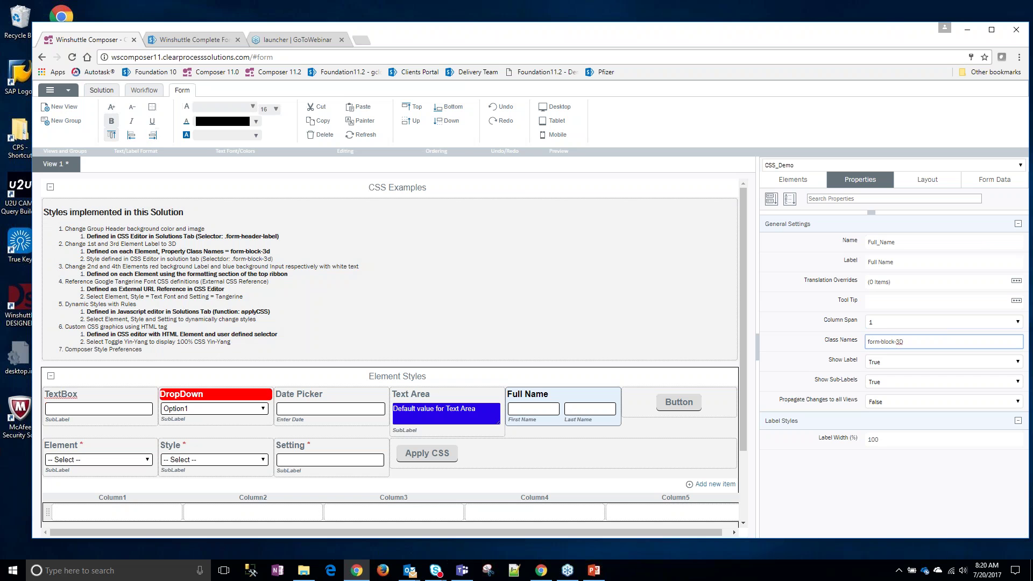
In the custom styles, view the dialogs for adding an external URL and editing the Tangerine font reference, cancelling both and the editor
{"action": "left_click", "coordinate": [102, 90]}
{"action": "left_click", "coordinate": [806, 289]}
{"action": "double_click", "coordinate": [806, 289]}
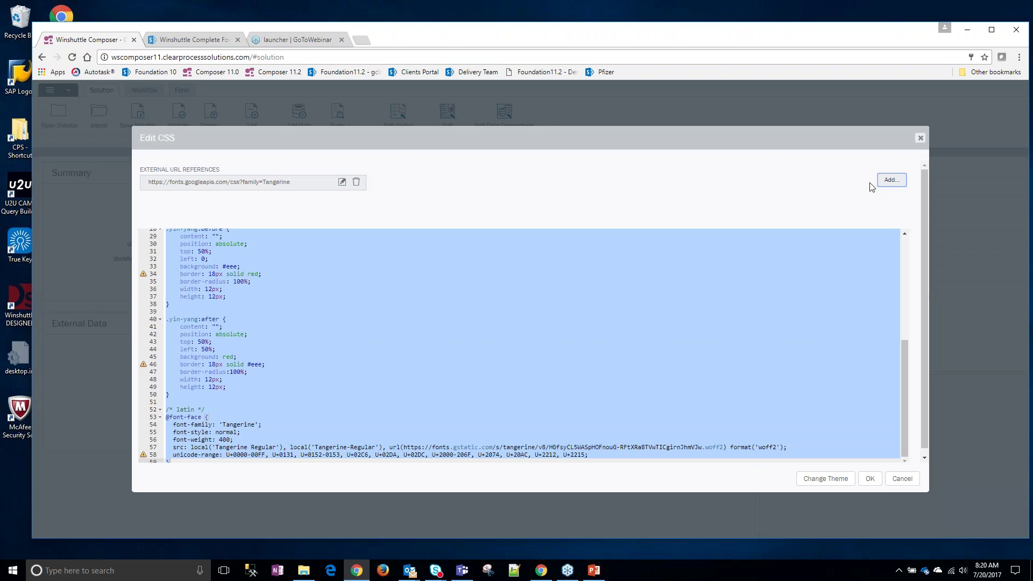
{"action": "left_click", "coordinate": [892, 180]}
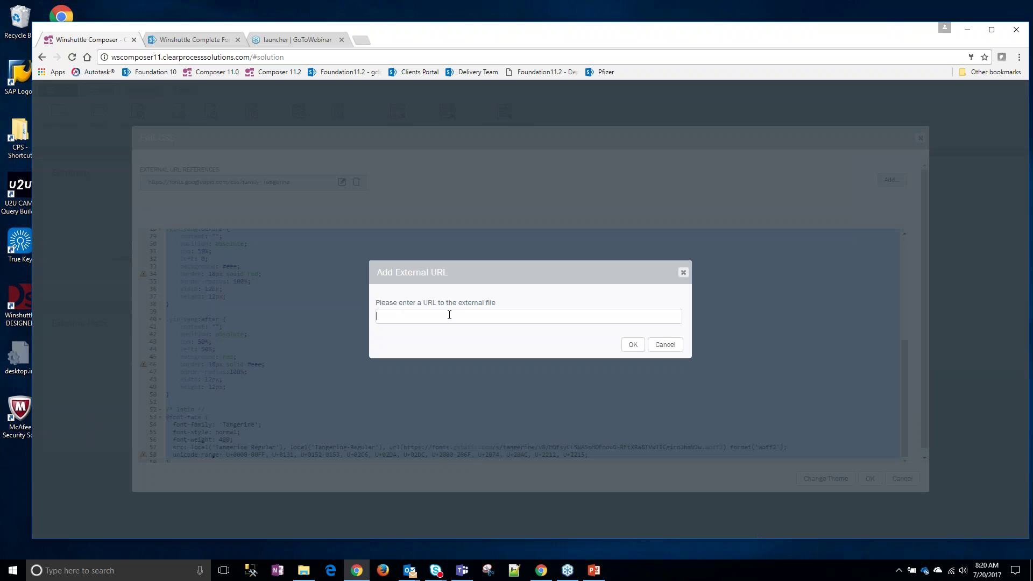
{"action": "left_click", "coordinate": [665, 344]}
{"action": "left_click", "coordinate": [342, 182]}
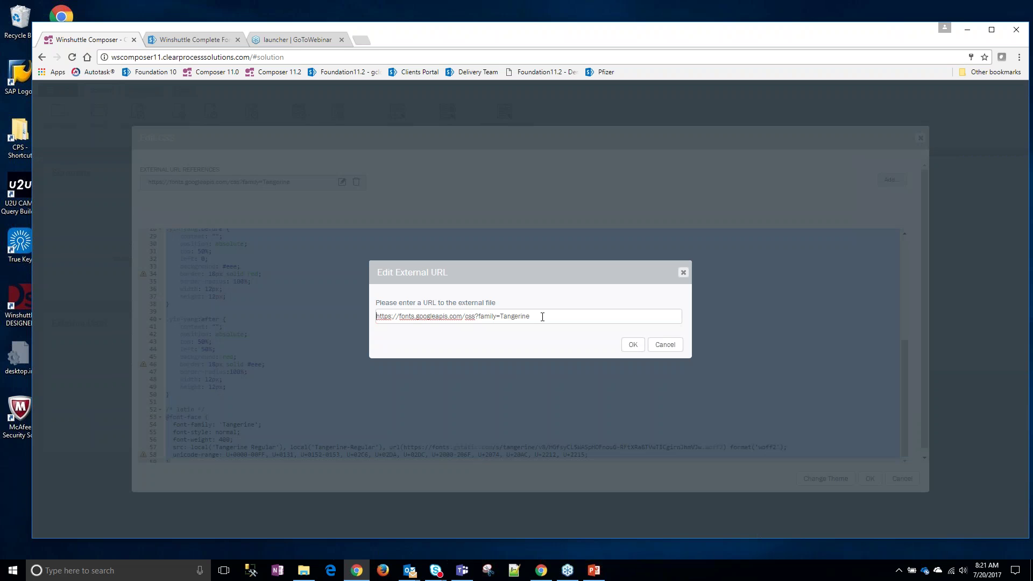
{"action": "left_click", "coordinate": [667, 347]}
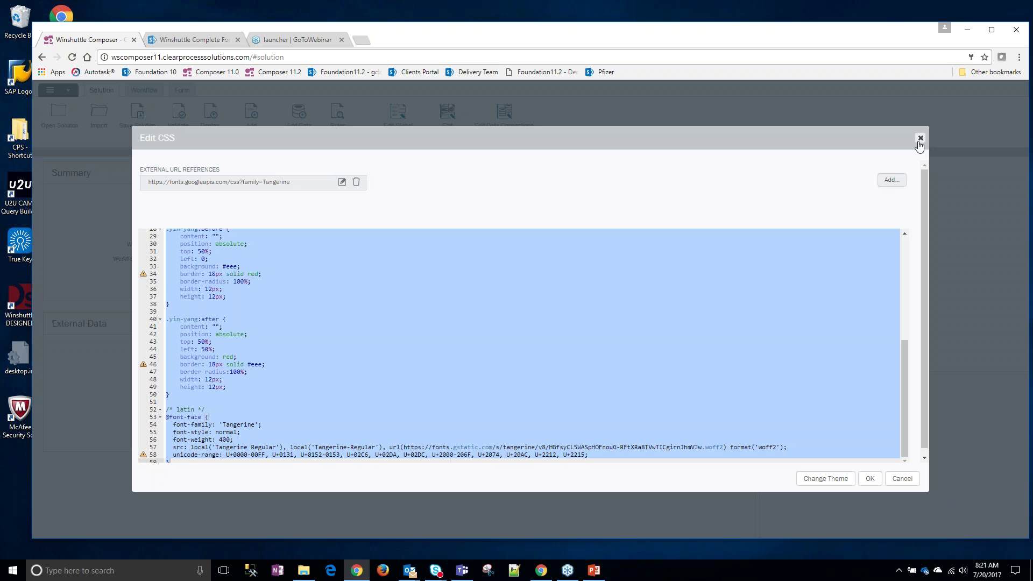
{"action": "left_click", "coordinate": [903, 478]}
Look over the Element, Style and Setting fields on the form and open the Element dropdown's range options
{"action": "left_click", "coordinate": [183, 90]}
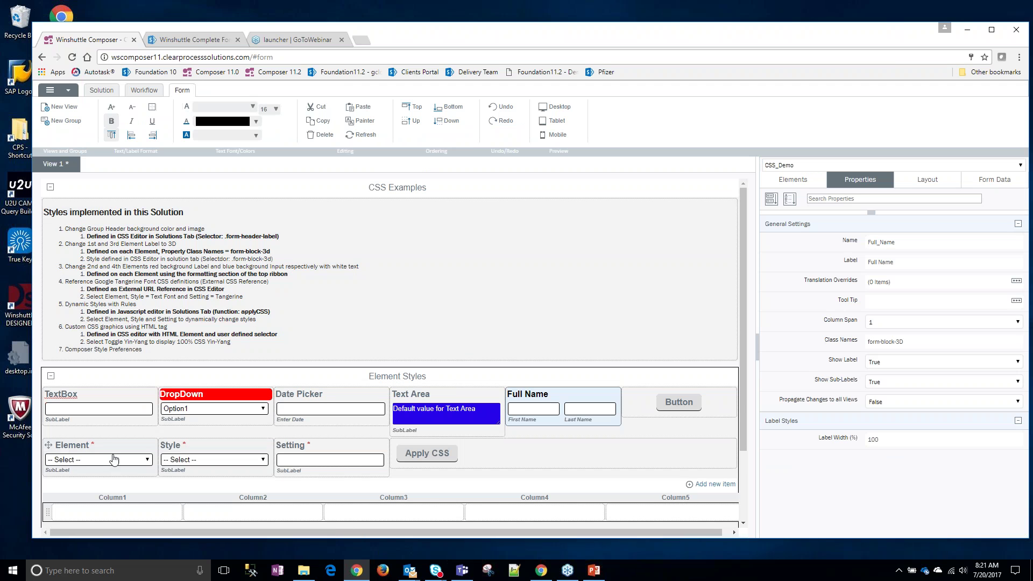
{"action": "left_click", "coordinate": [74, 446]}
{"action": "left_click", "coordinate": [174, 448]}
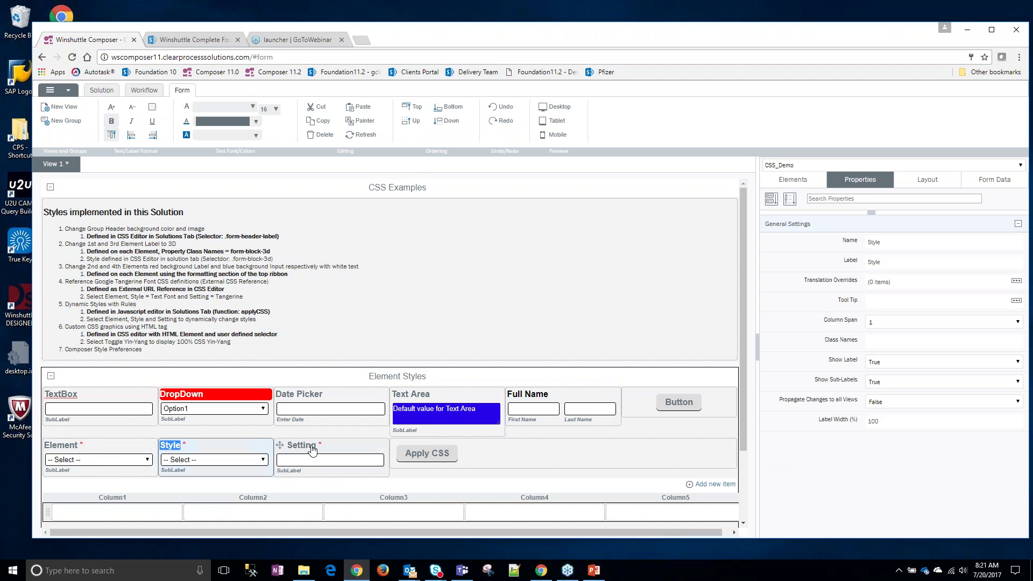
{"action": "left_click", "coordinate": [297, 448]}
{"action": "left_click", "coordinate": [100, 465]}
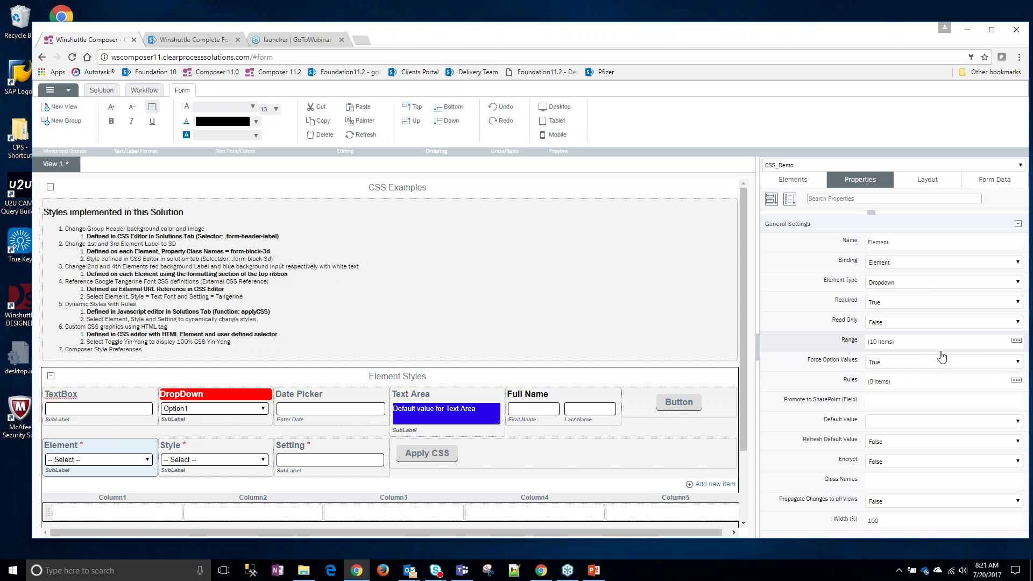
{"action": "left_click", "coordinate": [1016, 342]}
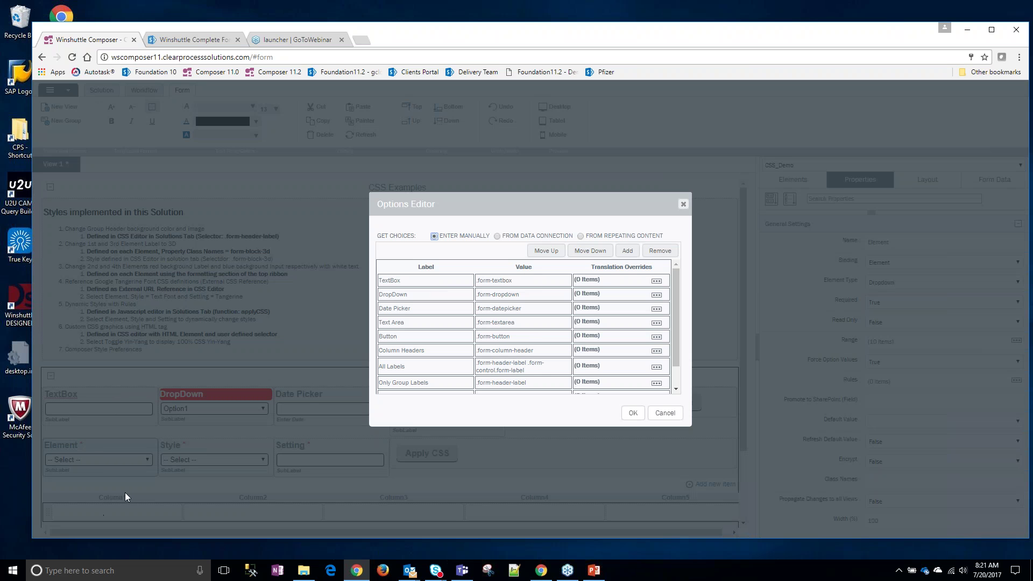
Review the TextBox and DropDown selector entries in the Element dropdown's options, and close the options without changes
{"action": "left_click", "coordinate": [482, 281]}
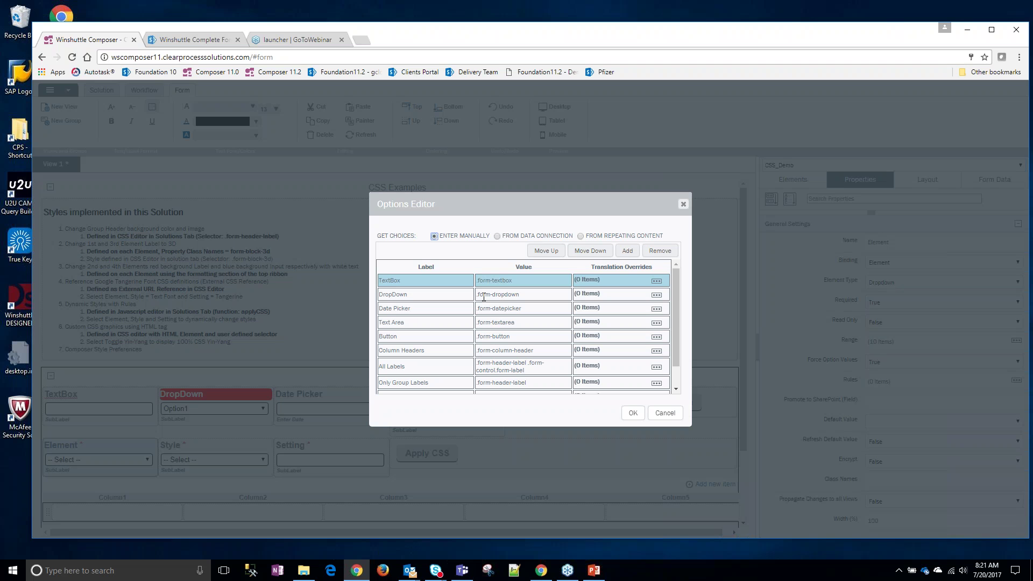
{"action": "left_click", "coordinate": [484, 295]}
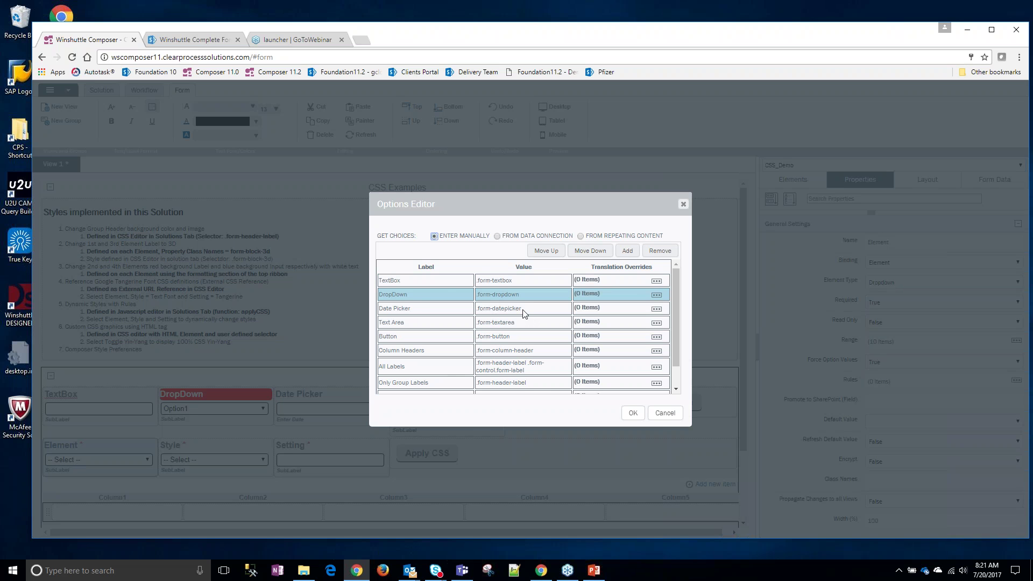
{"action": "left_click", "coordinate": [666, 413]}
View the range options of the Style dropdown and close them without changes
{"action": "left_click", "coordinate": [227, 461]}
{"action": "left_click", "coordinate": [228, 463]}
{"action": "left_click", "coordinate": [228, 462]}
{"action": "left_click", "coordinate": [228, 461]}
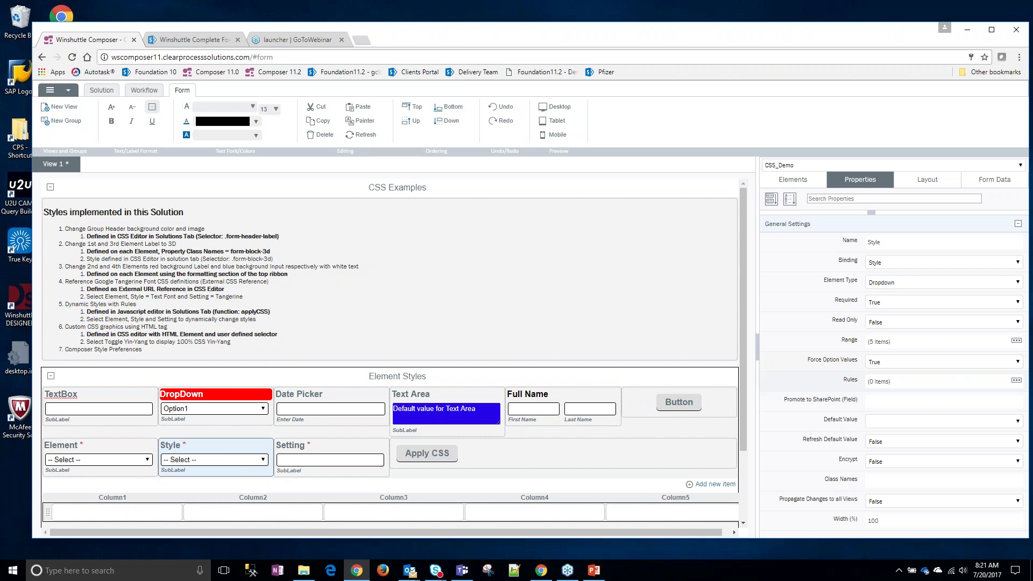
{"action": "left_click", "coordinate": [1017, 340]}
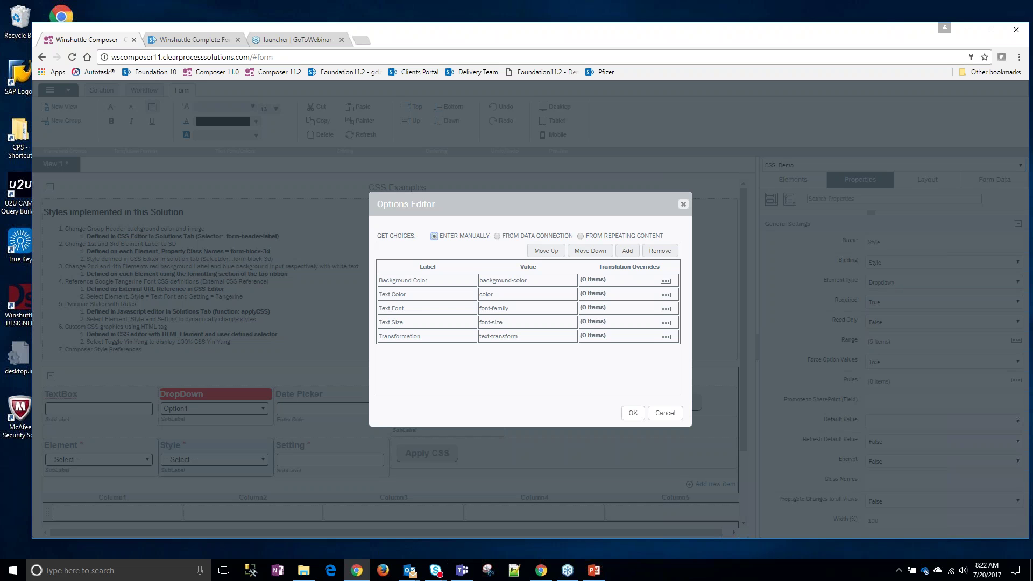
{"action": "left_click", "coordinate": [666, 415]}
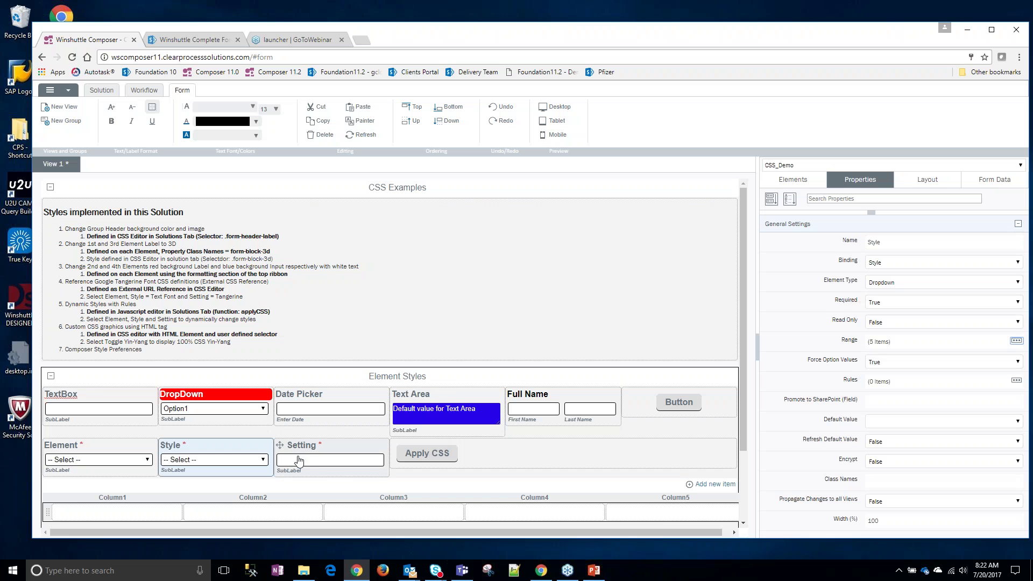
Check the Setting field's properties and view the custom rule attached to the Apply CSS button
{"action": "left_click", "coordinate": [310, 461]}
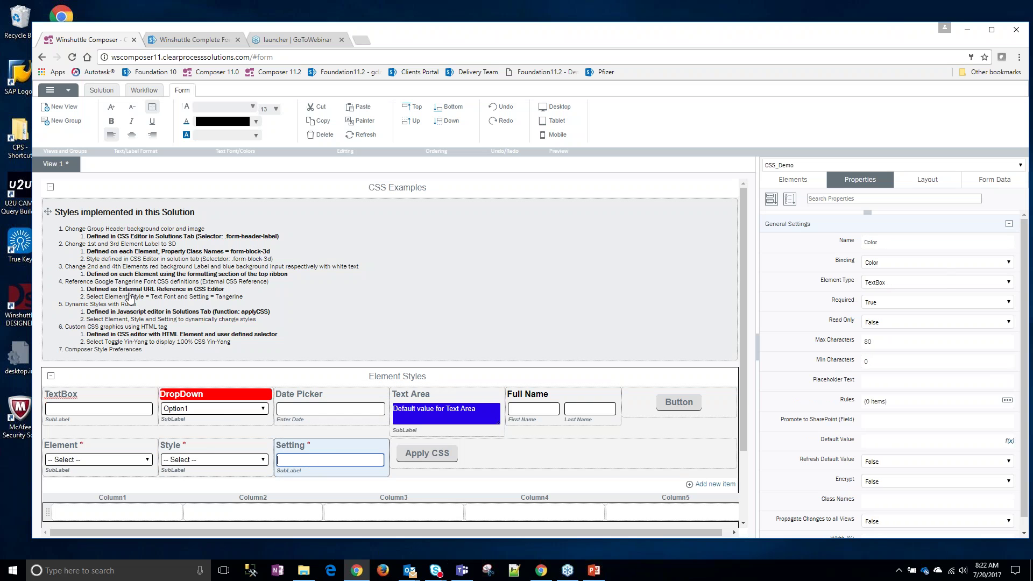
{"action": "left_click", "coordinate": [442, 457]}
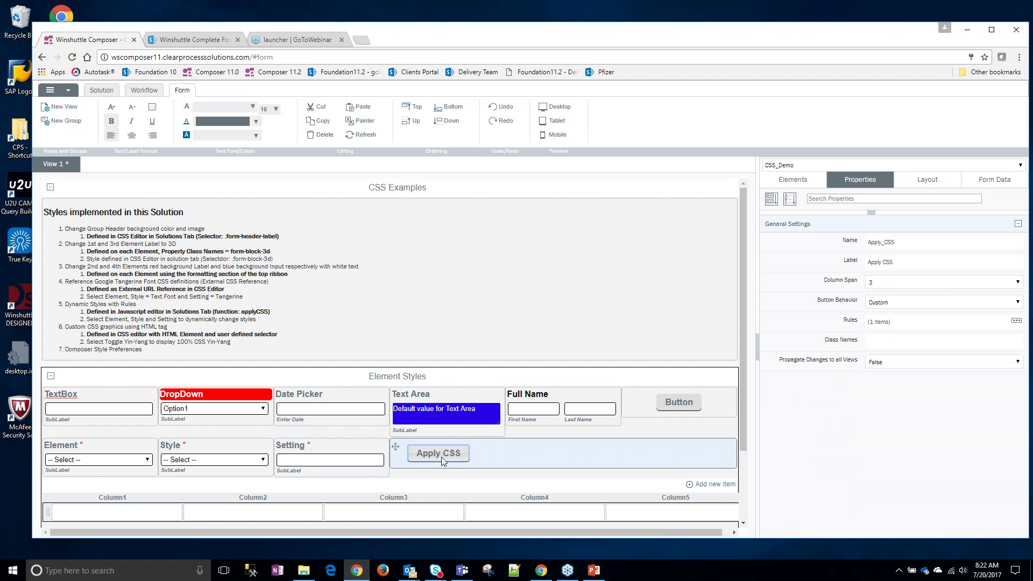
{"action": "left_click", "coordinate": [1017, 323]}
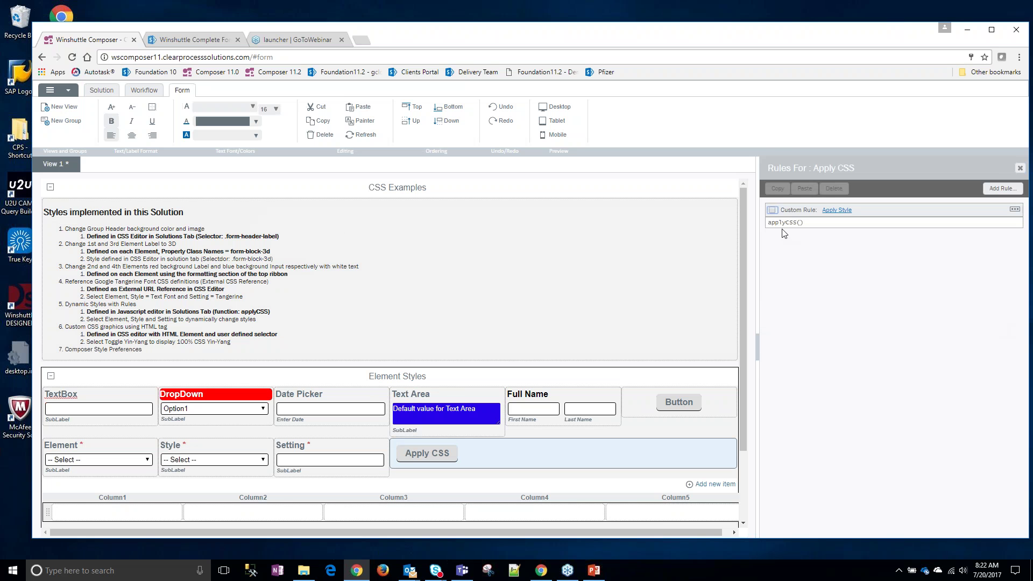
{"action": "left_click", "coordinate": [1019, 170]}
Examine the jQuery line of the applyCSS function and its element, style and color arguments in the solution's JavaScript code, and cancel the editor
{"action": "left_click", "coordinate": [105, 93]}
{"action": "left_click", "coordinate": [788, 281]}
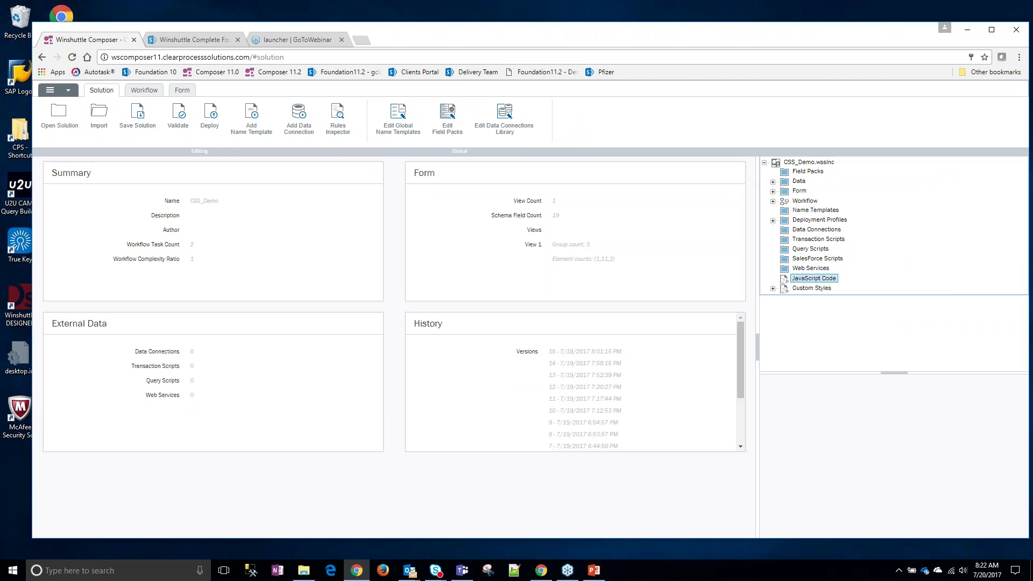
{"action": "mouse_move", "coordinate": [182, 288]}
{"action": "left_mouse_down"}
{"action": "mouse_move", "coordinate": [285, 291]}
{"action": "mouse_move", "coordinate": [176, 287]}
{"action": "mouse_move", "coordinate": [194, 285]}
{"action": "left_mouse_up"}
{"action": "double_click", "coordinate": [199, 284]}
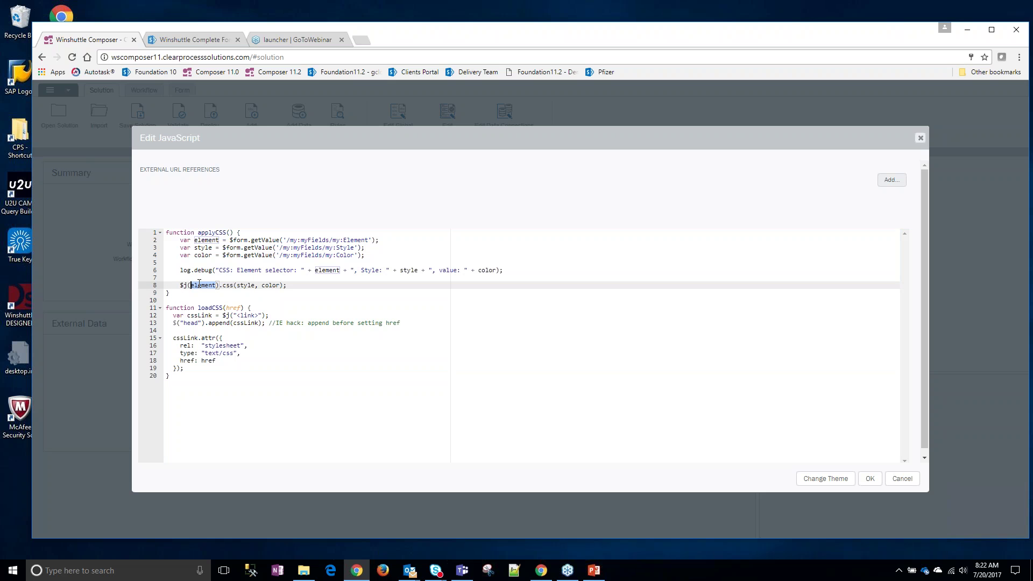
{"action": "double_click", "coordinate": [227, 285]}
{"action": "double_click", "coordinate": [248, 284]}
{"action": "double_click", "coordinate": [270, 285]}
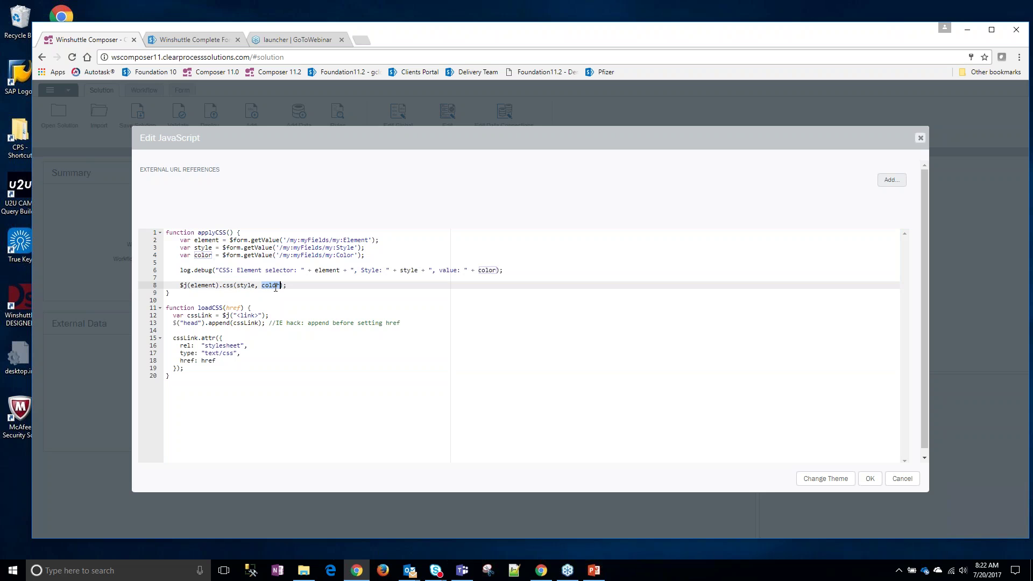
{"action": "left_click_drag", "start_coordinate": [181, 286], "coordinate": [280, 286]}
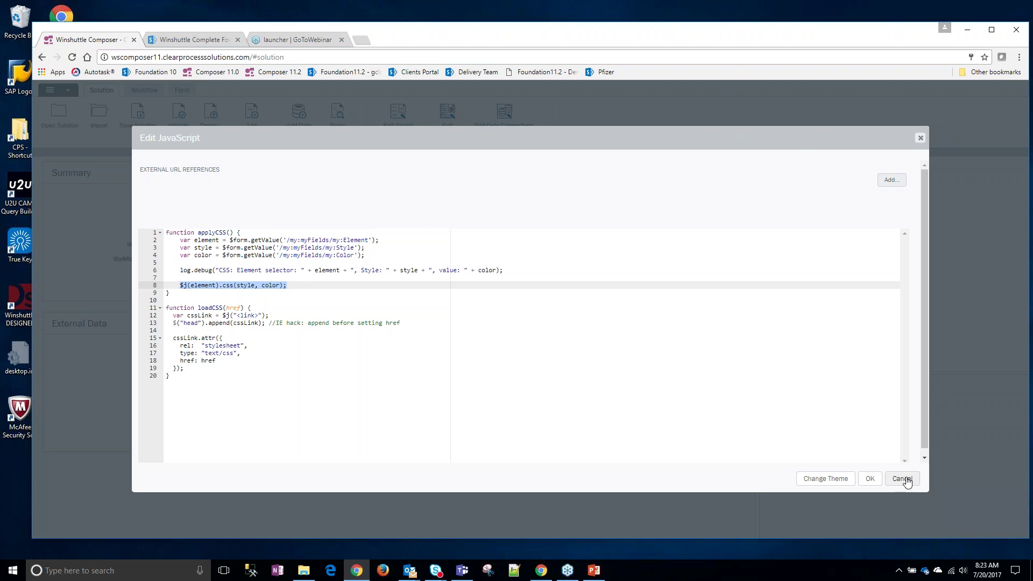
{"action": "left_click", "coordinate": [902, 479]}
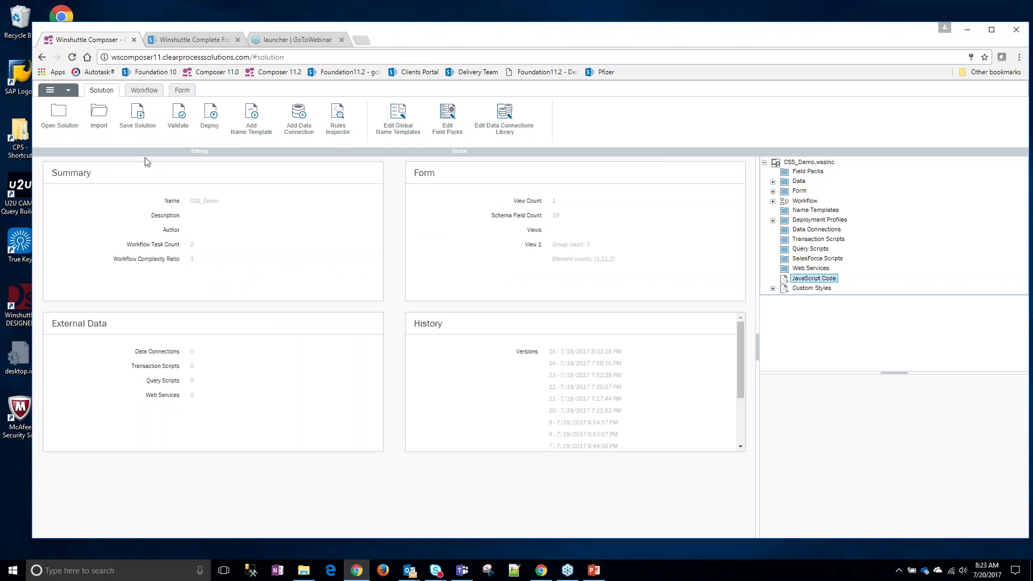
Inspect the label source of the form's YIN-YANG HTML element, focusing on the div with id "yy", and cancel the editor
{"action": "left_click", "coordinate": [183, 90]}
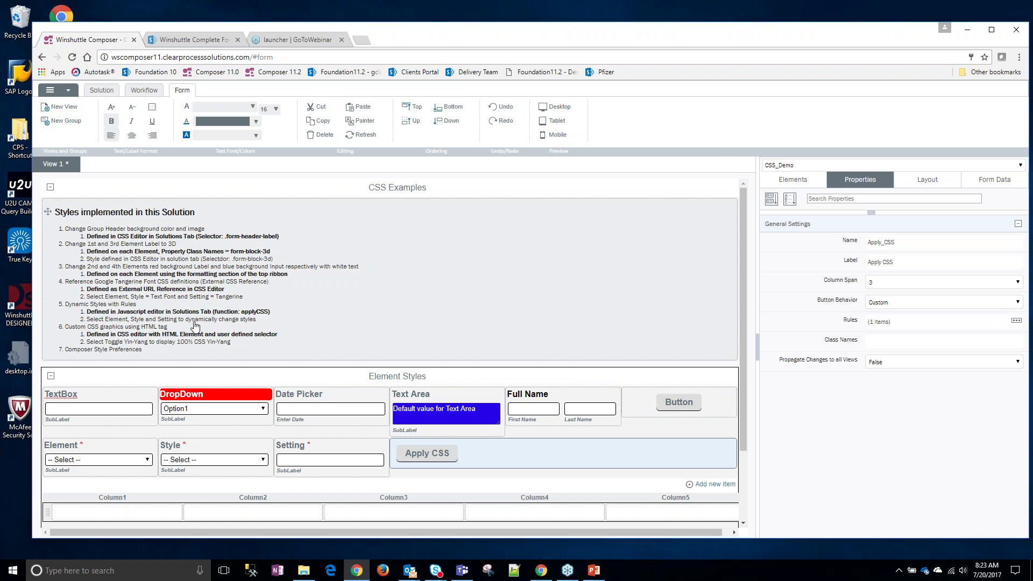
{"action": "scroll", "coordinate": [135, 323], "scroll_direction": "down", "scroll_amount": 1}
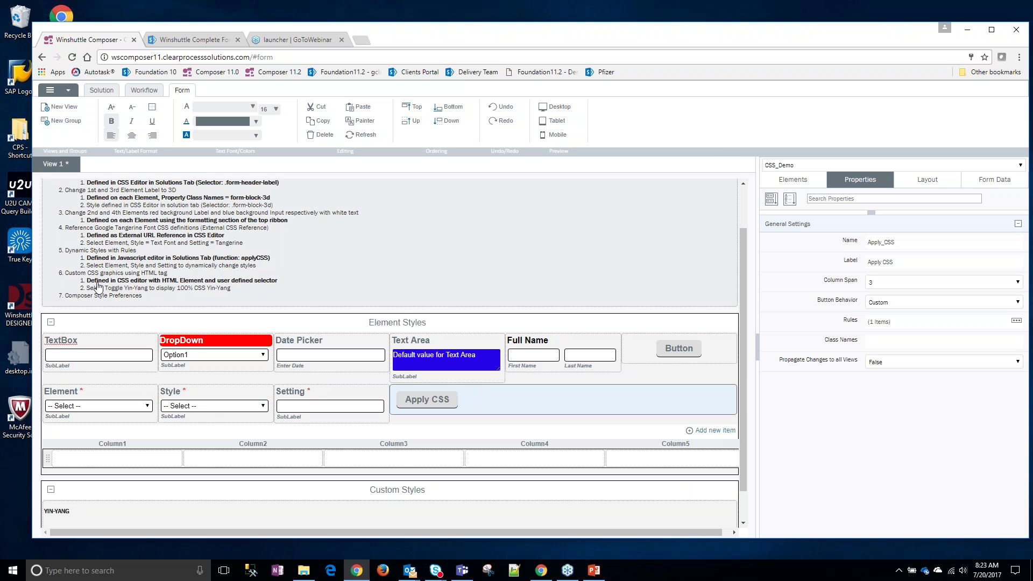
{"action": "scroll", "coordinate": [184, 275], "scroll_direction": "down", "scroll_amount": 1}
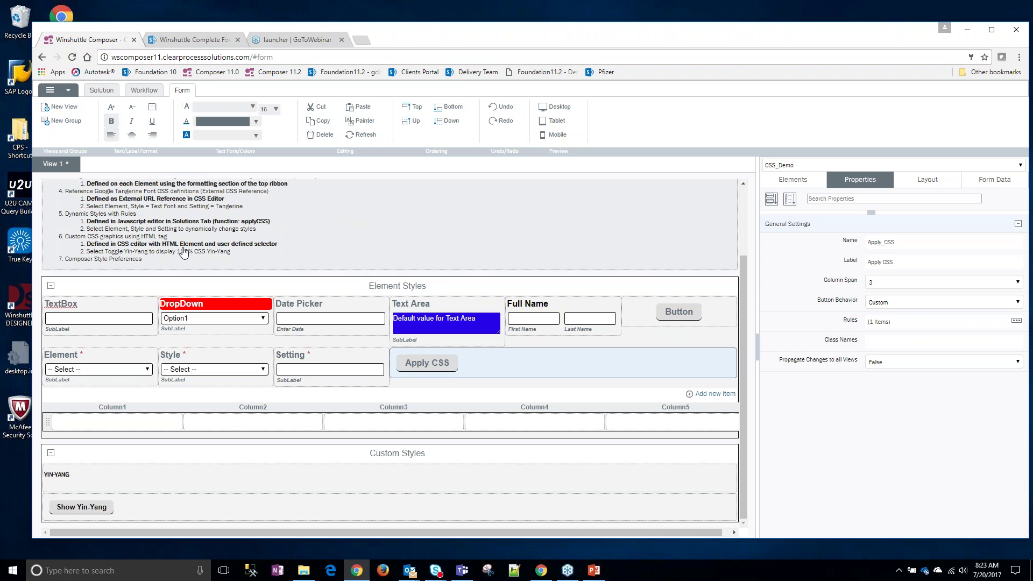
{"action": "left_click", "coordinate": [65, 477]}
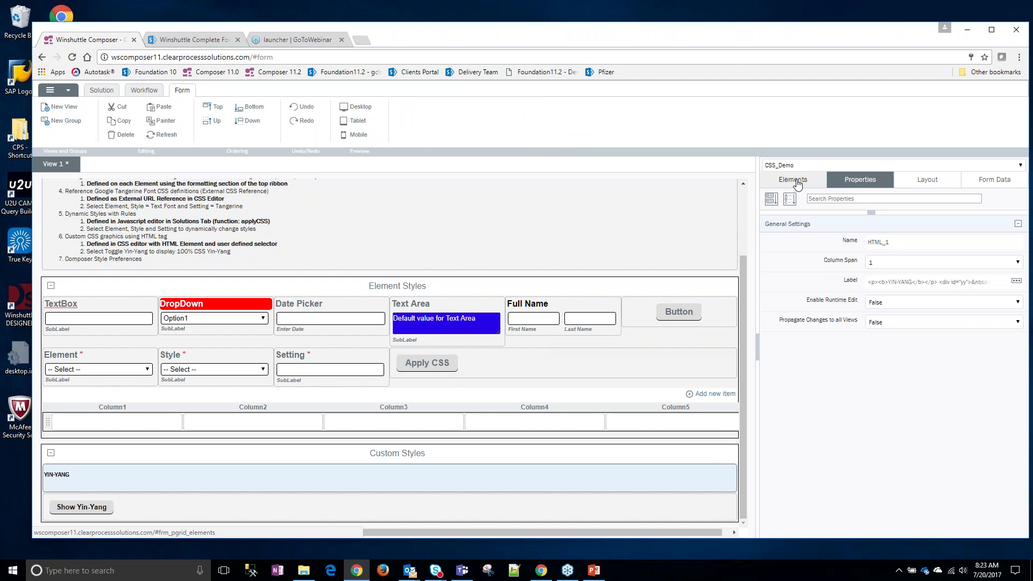
{"action": "left_click", "coordinate": [1017, 283]}
{"action": "left_click", "coordinate": [619, 259]}
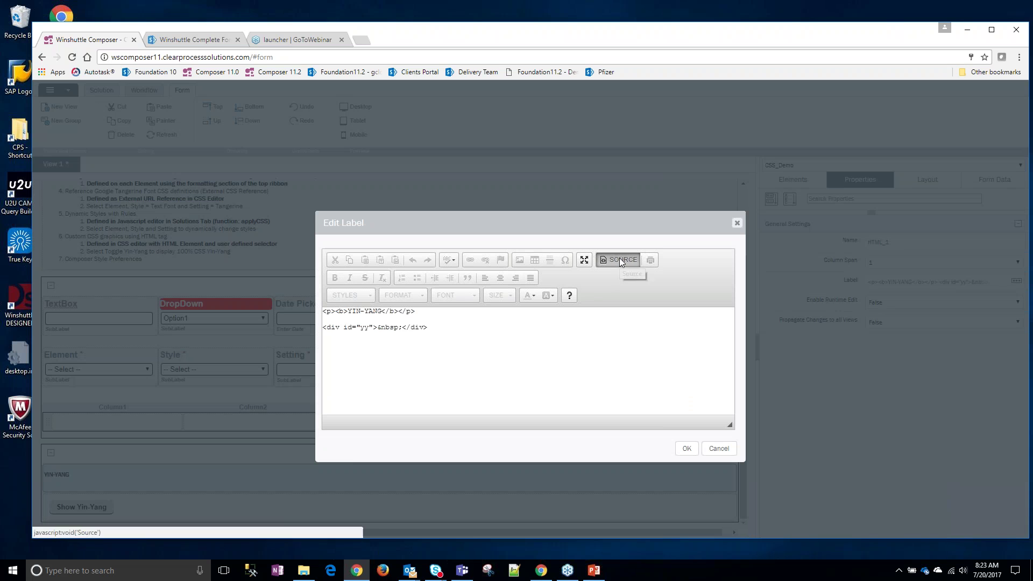
{"action": "left_click_drag", "start_coordinate": [325, 326], "coordinate": [439, 328]}
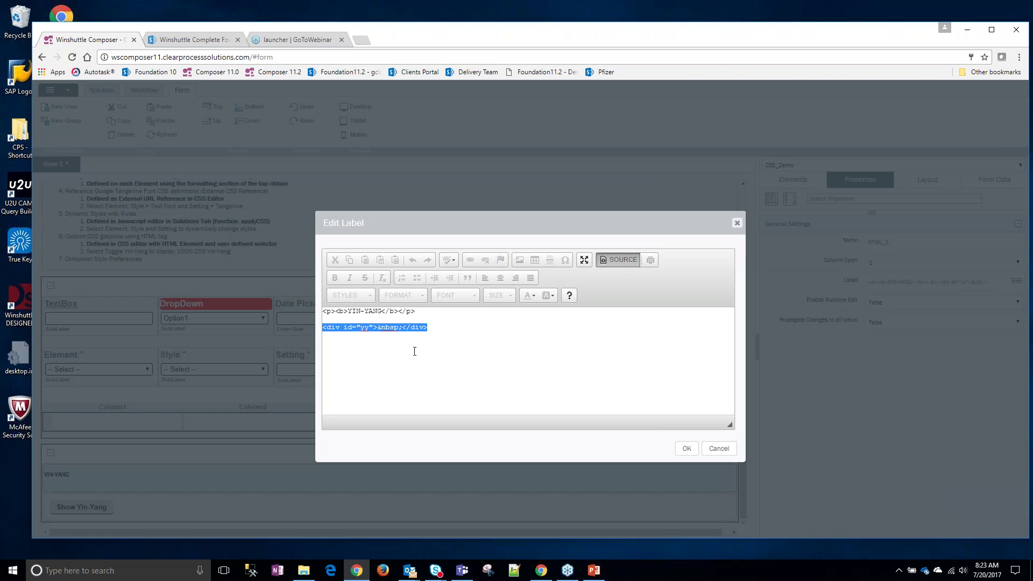
{"action": "double_click", "coordinate": [366, 328]}
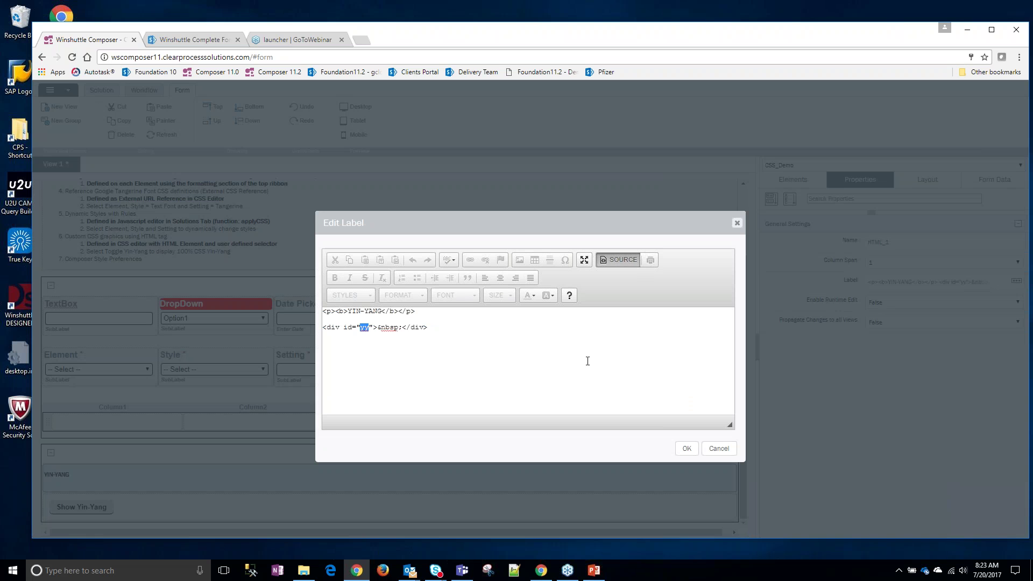
{"action": "left_click_drag", "start_coordinate": [344, 328], "coordinate": [373, 328]}
{"action": "left_click", "coordinate": [719, 449]}
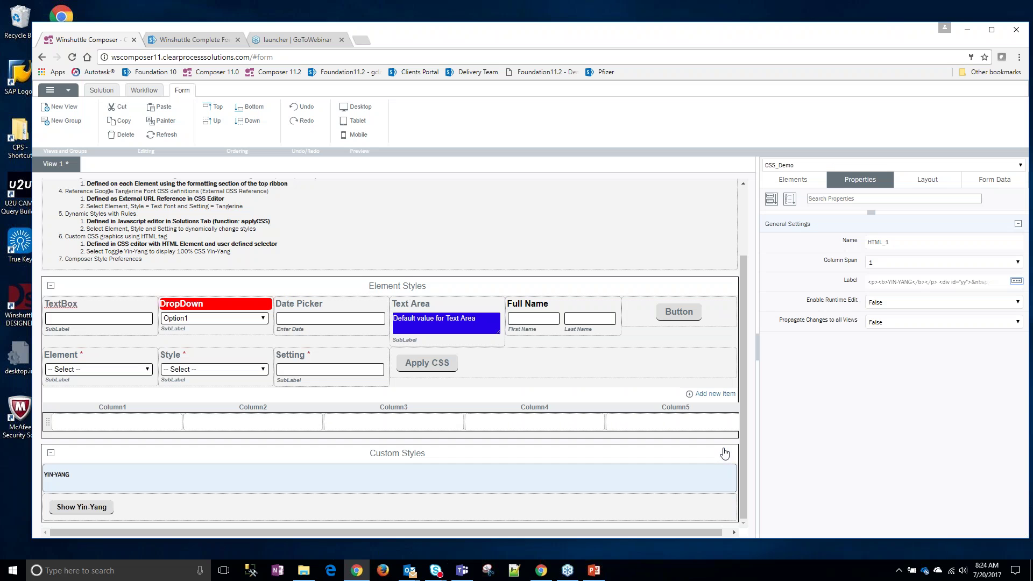
Open the solution's custom styles and locate the .yin-yang rules in the CSS
{"action": "left_click", "coordinate": [101, 90]}
{"action": "left_click", "coordinate": [802, 290]}
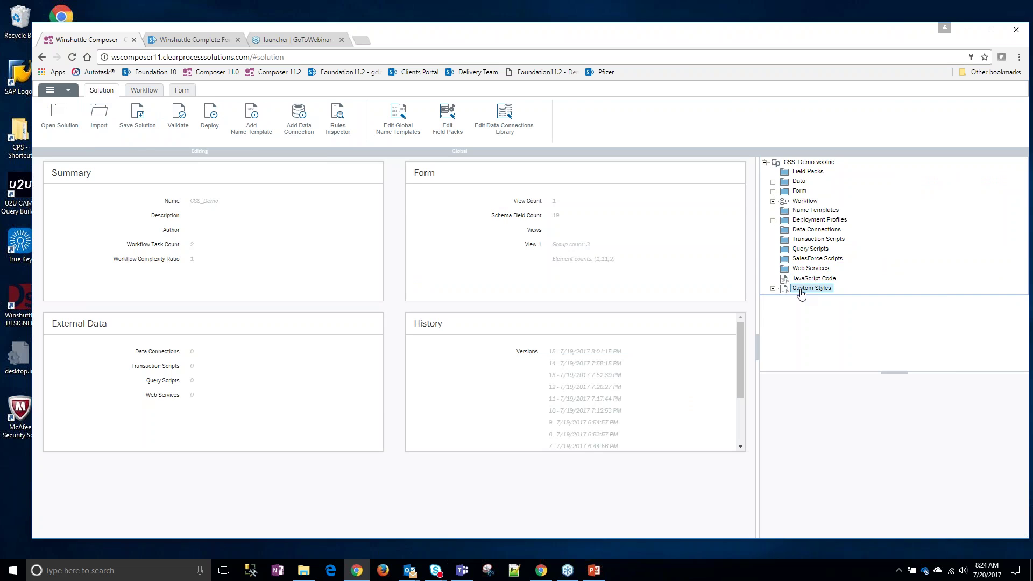
{"action": "double_click", "coordinate": [801, 290]}
{"action": "left_click", "coordinate": [262, 315]}
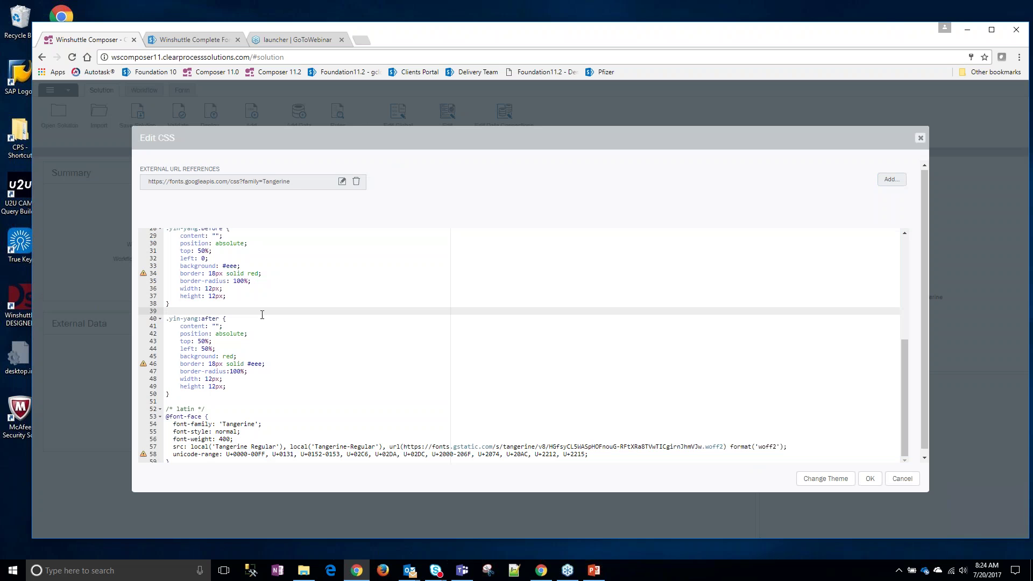
{"action": "left_click_drag", "start_coordinate": [167, 318], "coordinate": [198, 319]}
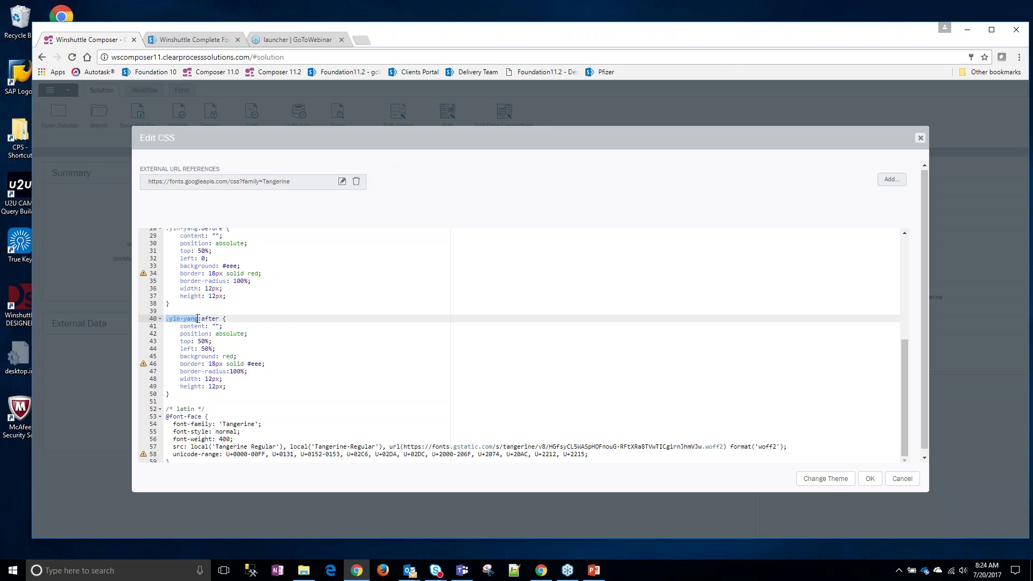
{"action": "scroll", "coordinate": [215, 369], "scroll_direction": "down", "scroll_amount": 1}
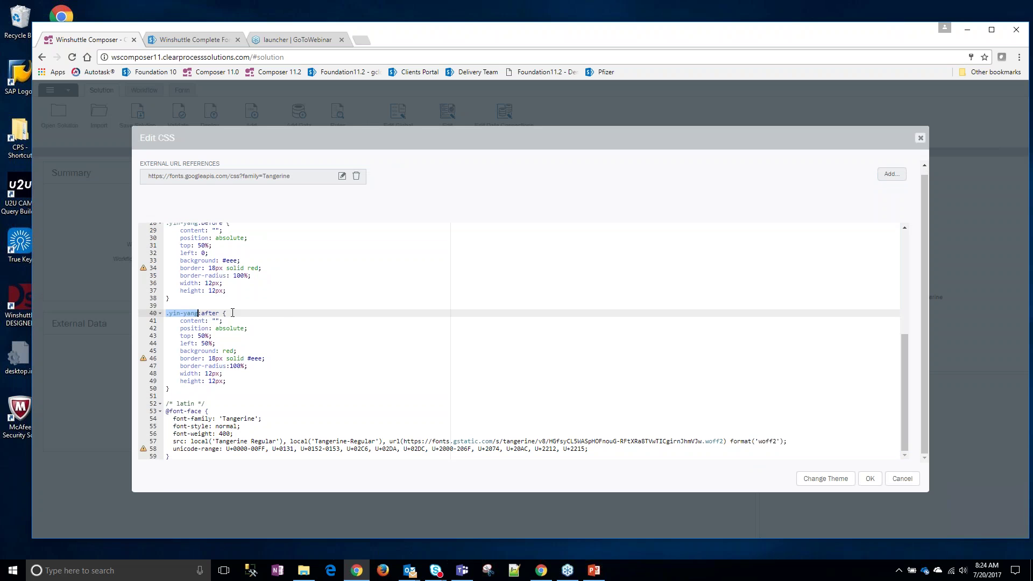
{"action": "scroll", "coordinate": [213, 312], "scroll_direction": "up", "scroll_amount": 1}
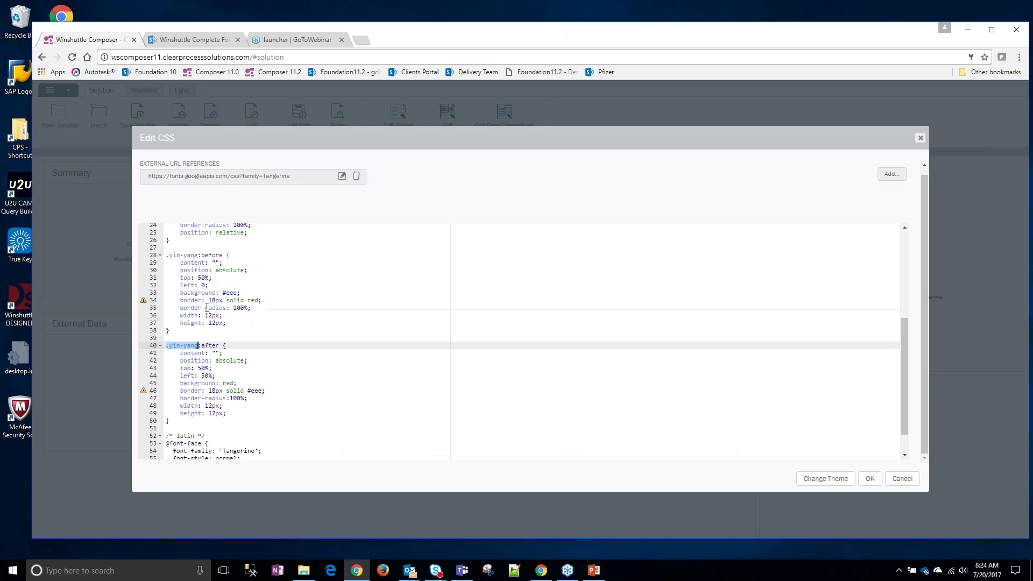
{"action": "scroll", "coordinate": [211, 247], "scroll_direction": "up", "scroll_amount": 3}
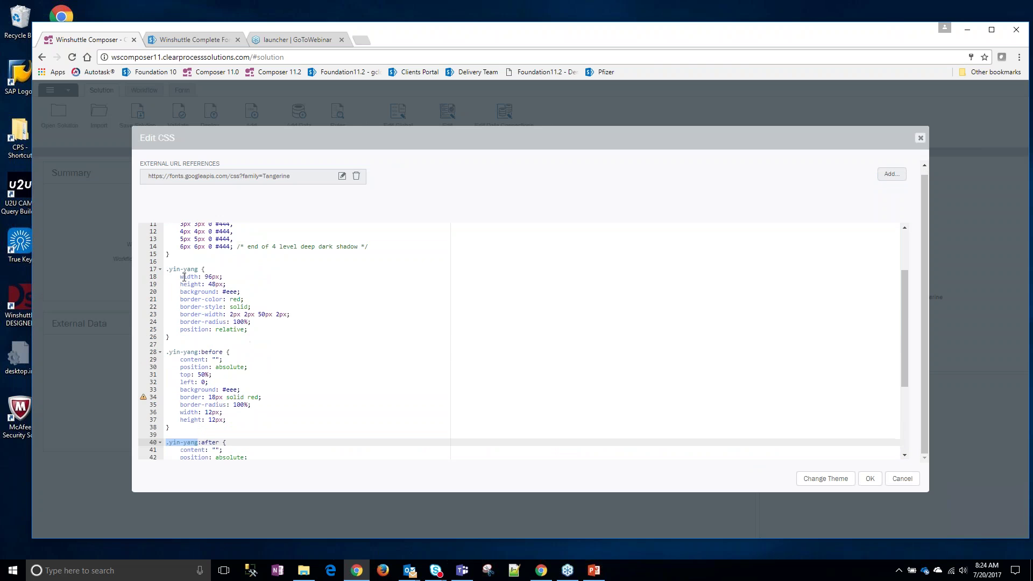
Examine the base .yin-yang rule's declarations and its before and after pseudo-element selectors
{"action": "left_click_drag", "start_coordinate": [181, 277], "coordinate": [279, 331]}
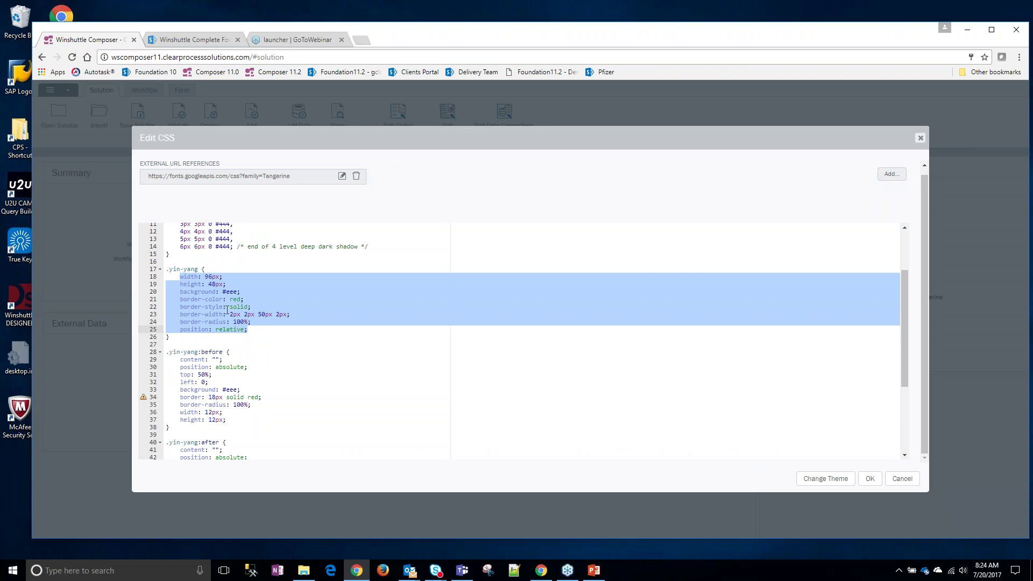
{"action": "double_click", "coordinate": [211, 353]}
{"action": "double_click", "coordinate": [209, 442]}
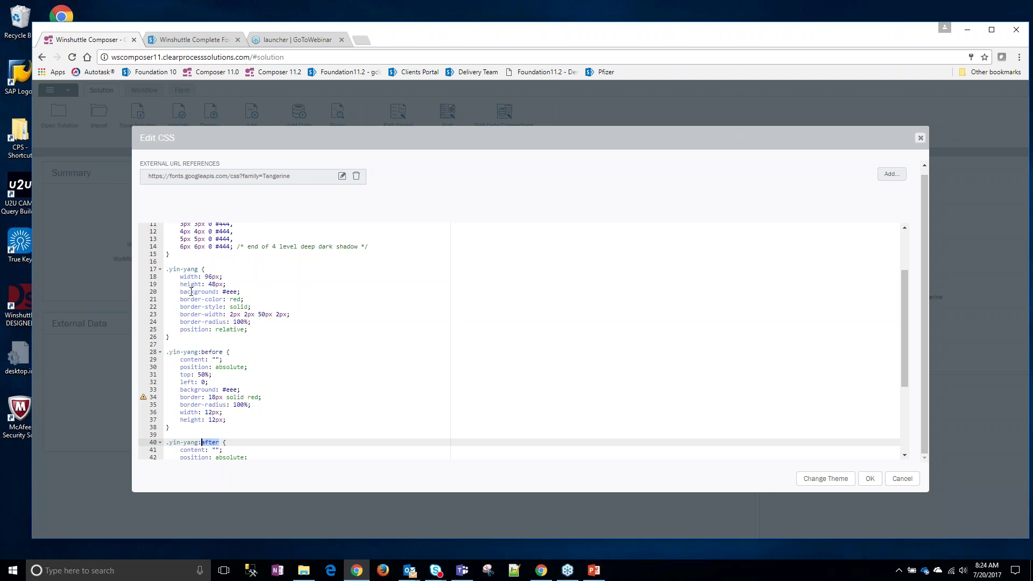
{"action": "scroll", "coordinate": [183, 407], "scroll_direction": "down", "scroll_amount": 1}
{"action": "scroll", "coordinate": [185, 441], "scroll_direction": "down", "scroll_amount": 1}
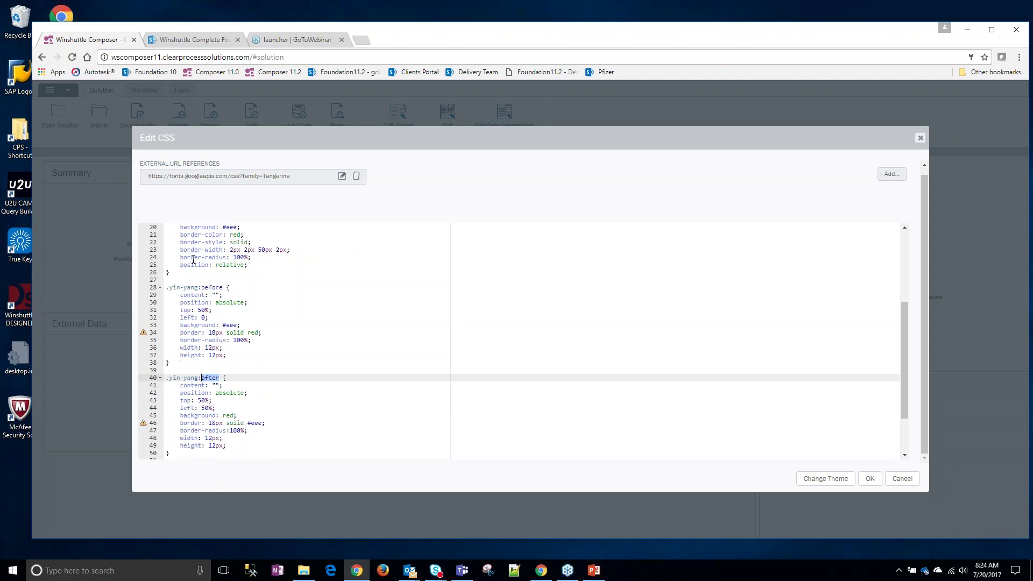
{"action": "scroll", "coordinate": [199, 387], "scroll_direction": "up", "scroll_amount": 2}
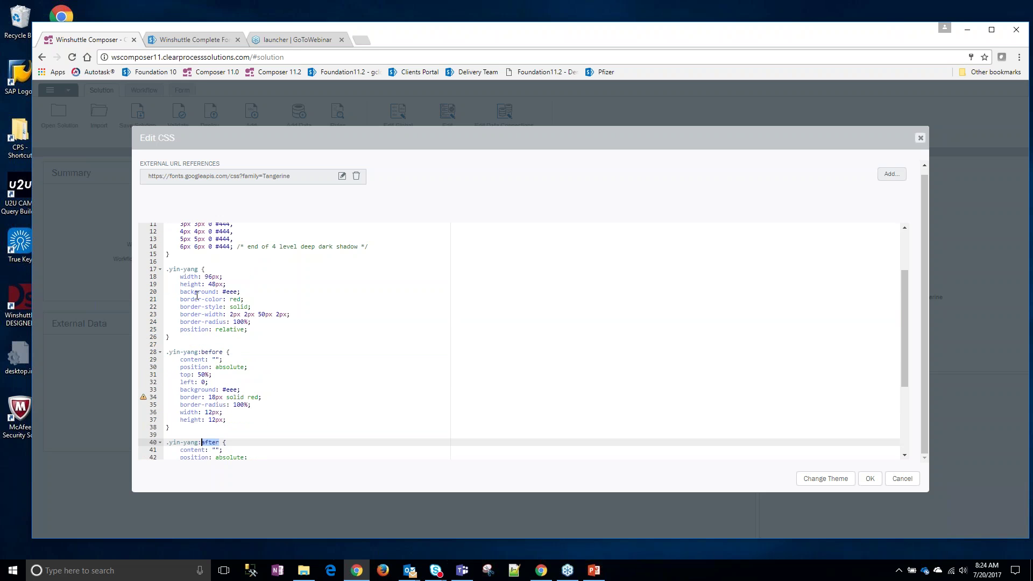
Review the declarations inside the .yin-yang:after and .yin-yang:before rules
{"action": "scroll", "coordinate": [233, 329], "scroll_direction": "down", "scroll_amount": 1}
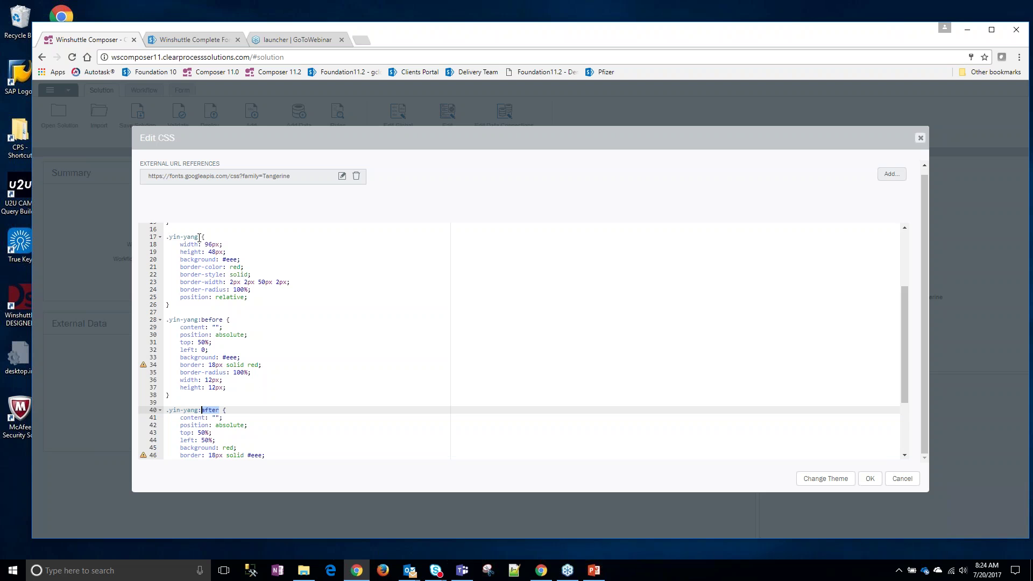
{"action": "scroll", "coordinate": [264, 380], "scroll_direction": "down", "scroll_amount": 1}
{"action": "left_click_drag", "start_coordinate": [231, 451], "coordinate": [173, 385]}
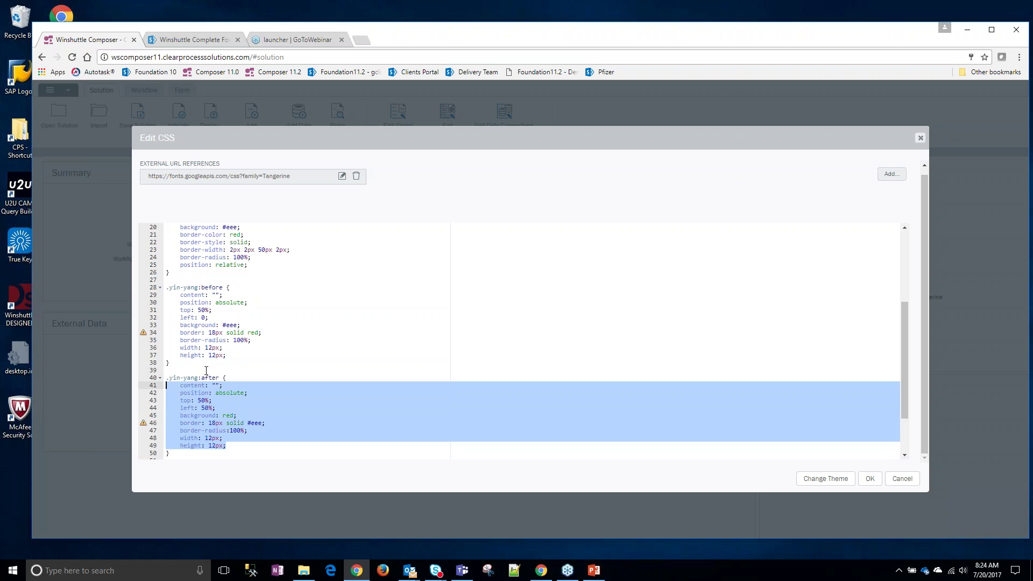
{"action": "left_click_drag", "start_coordinate": [231, 358], "coordinate": [166, 302]}
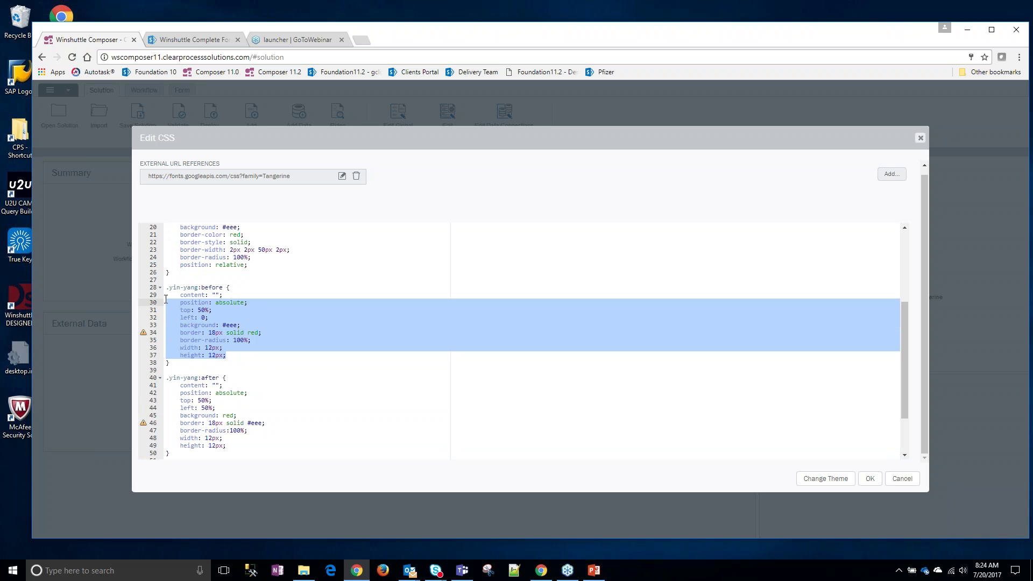
{"action": "left_click", "coordinate": [291, 271]}
{"action": "scroll", "coordinate": [190, 246], "scroll_direction": "up", "scroll_amount": 1}
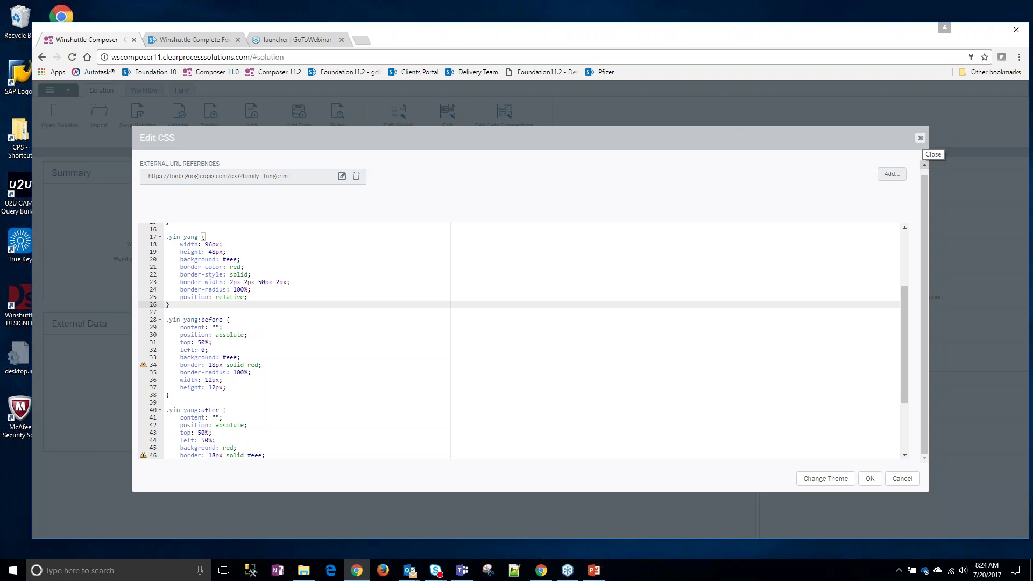
Close the CSS editor without changes, return to the form design, review the form style defaults in the preferences, and cancel
{"action": "left_click", "coordinate": [902, 479]}
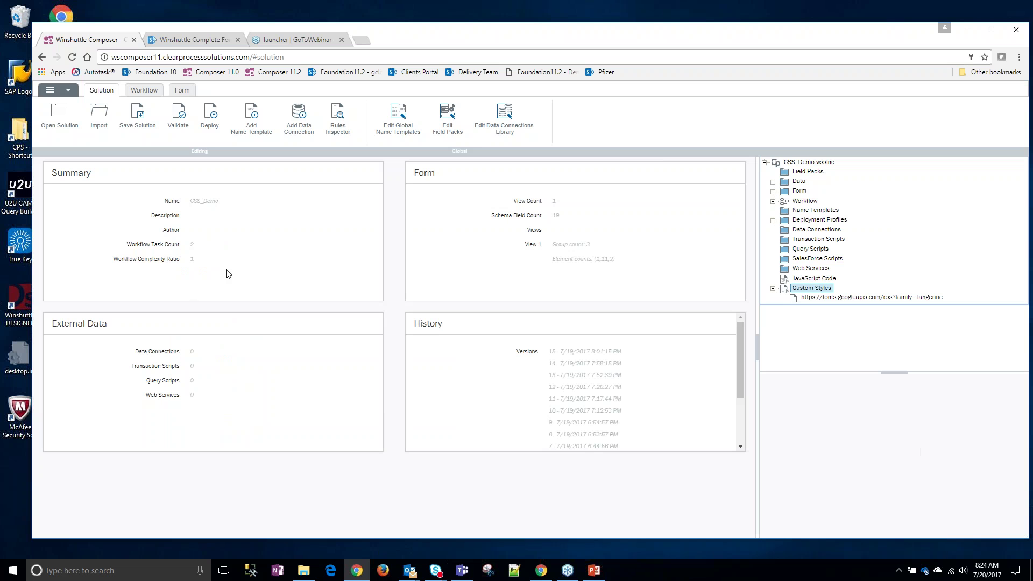
{"action": "left_click", "coordinate": [185, 94]}
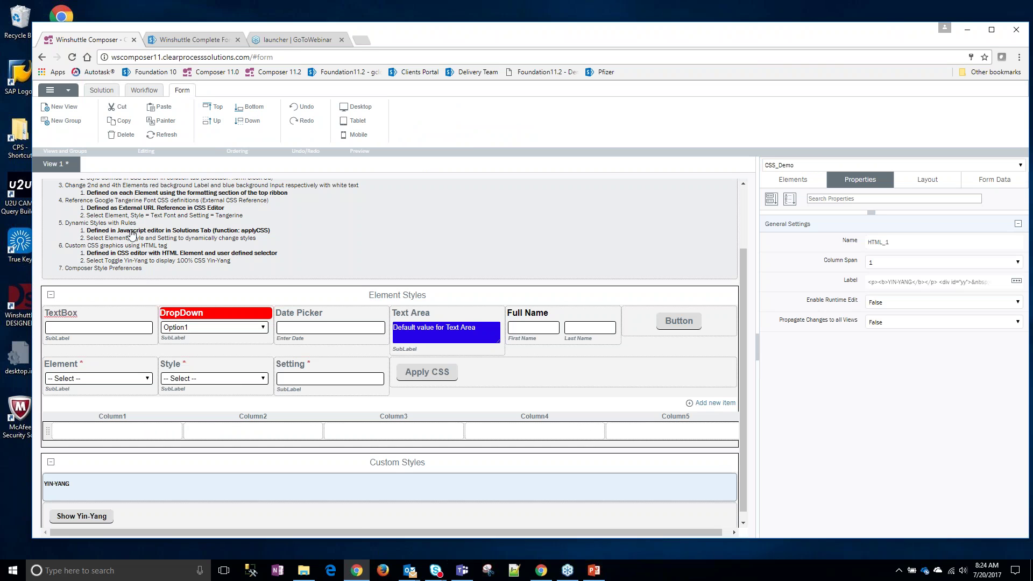
{"action": "left_click", "coordinate": [67, 91]}
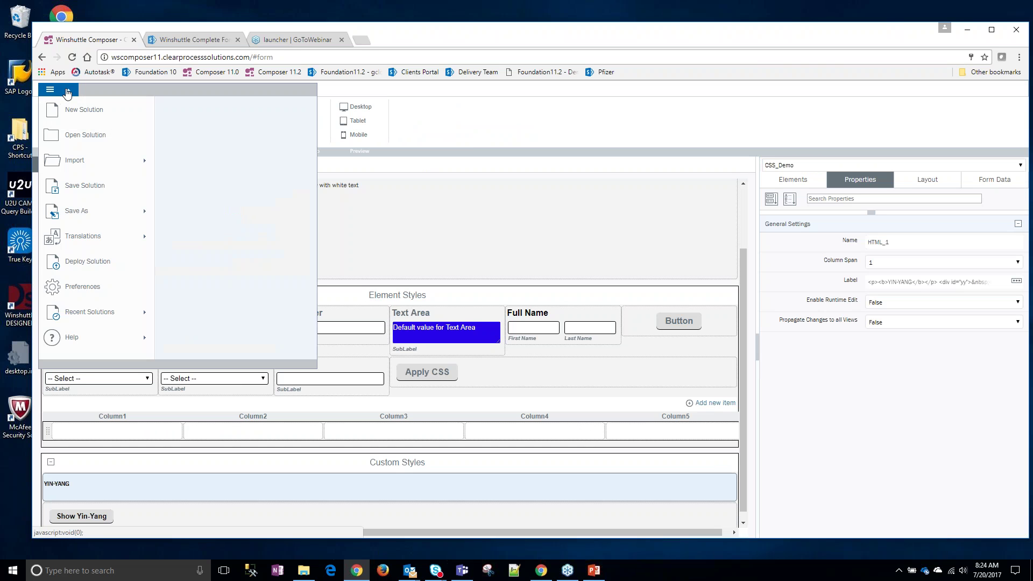
{"action": "left_click", "coordinate": [86, 287]}
{"action": "left_click", "coordinate": [462, 174]}
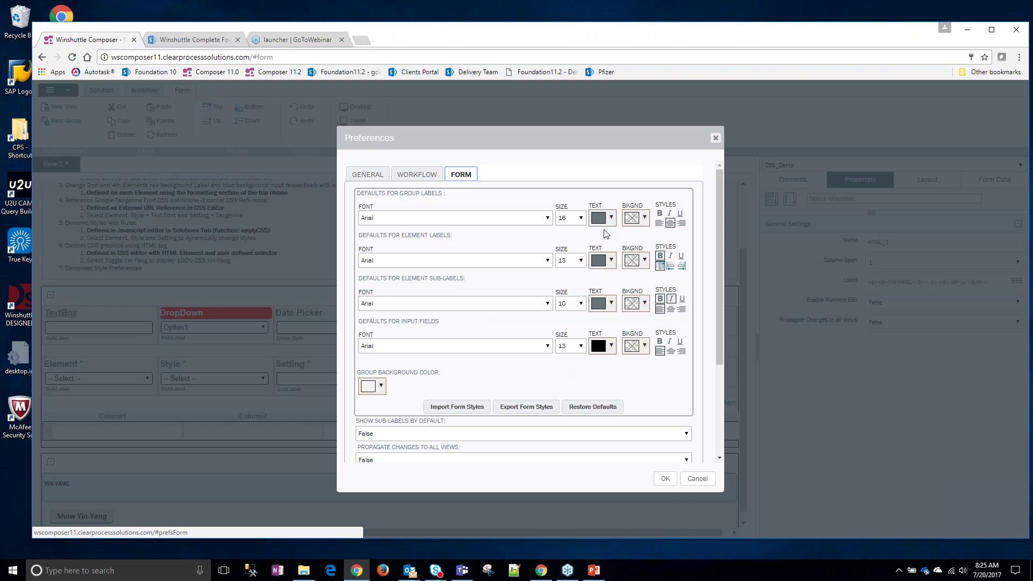
{"action": "left_click", "coordinate": [612, 218]}
{"action": "left_click", "coordinate": [612, 218]}
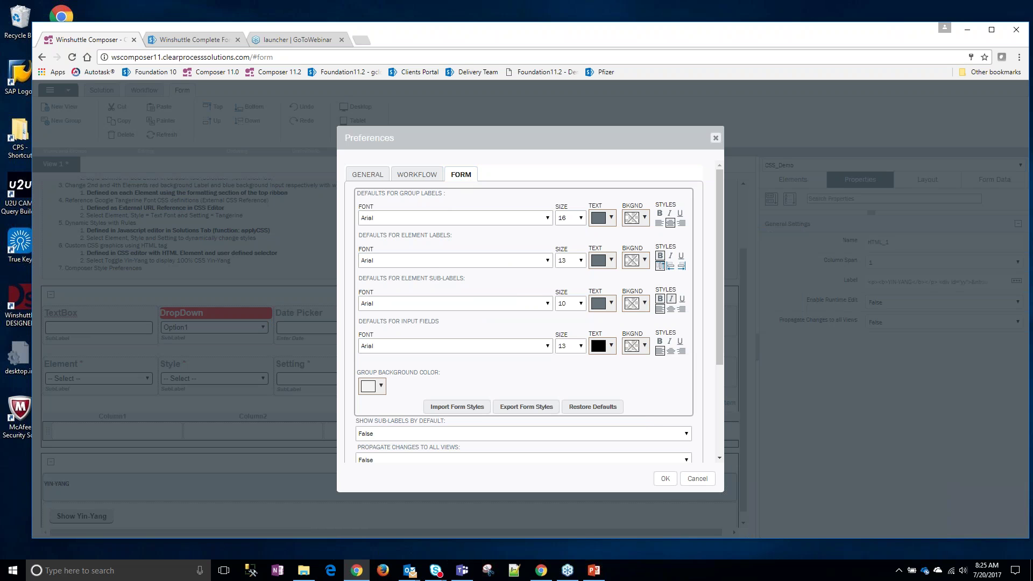
{"action": "left_click", "coordinate": [701, 482]}
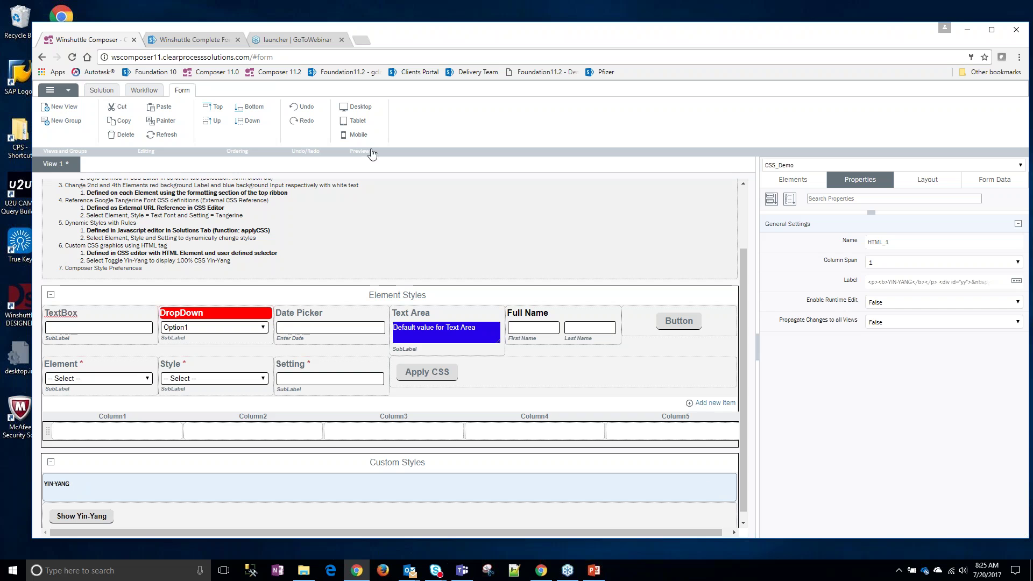
Open Composer 11.2 with a blank solution in a new browser tab and bring up its form preferences
{"action": "left_click", "coordinate": [364, 43]}
{"action": "left_click", "coordinate": [273, 72]}
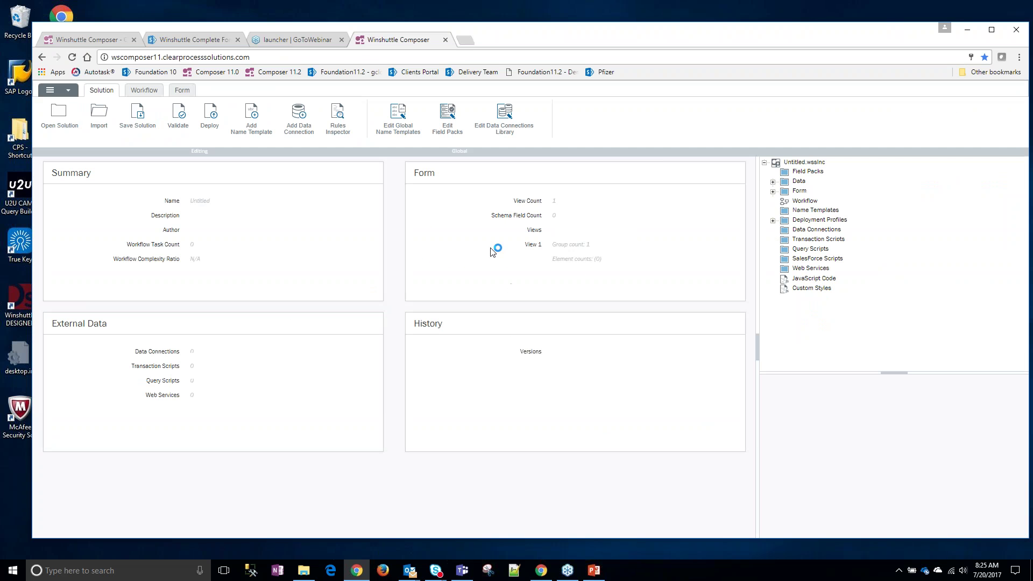
{"action": "left_click", "coordinate": [70, 90]}
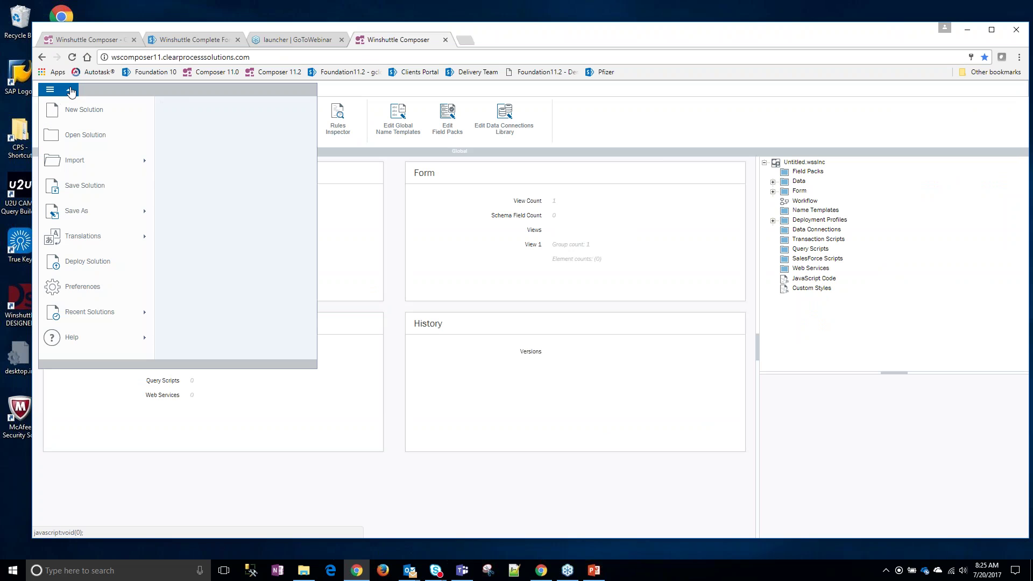
{"action": "left_click", "coordinate": [83, 288]}
{"action": "left_click", "coordinate": [461, 175]}
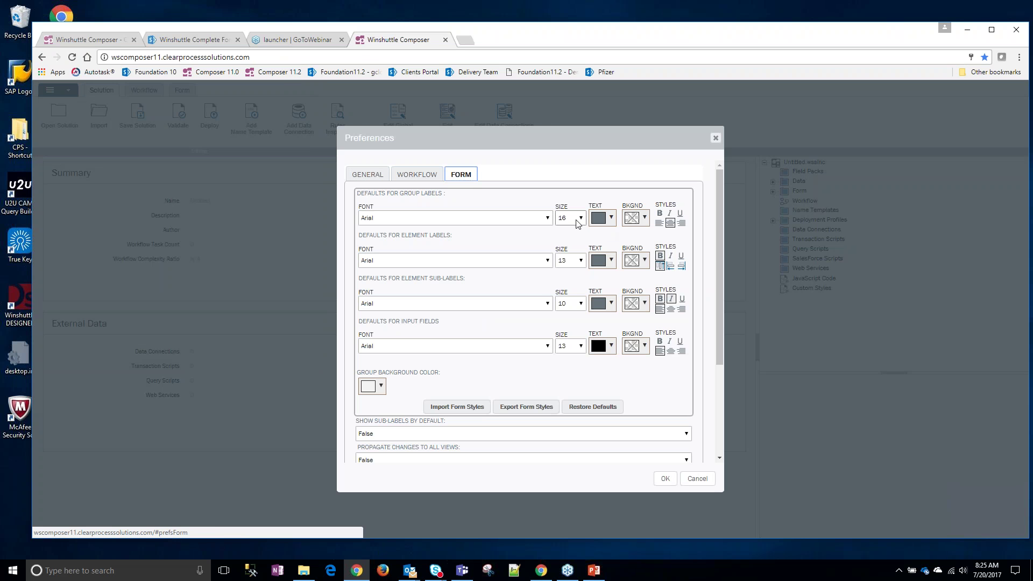
Set the group label defaults to size 20 with white text on a blue background
{"action": "left_click", "coordinate": [581, 218]}
{"action": "left_click", "coordinate": [565, 248]}
{"action": "left_click", "coordinate": [610, 218]}
{"action": "left_click", "coordinate": [602, 239]}
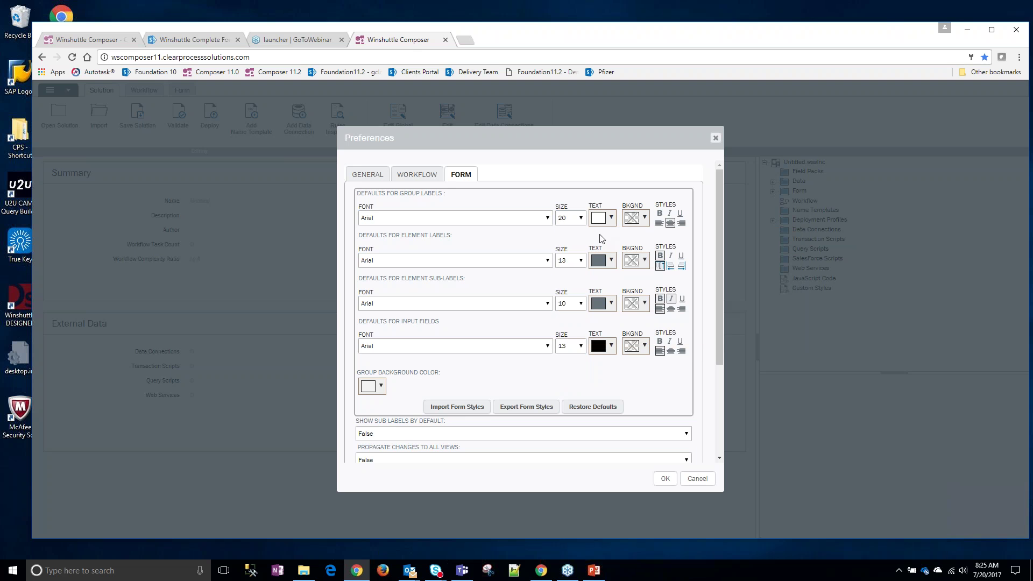
{"action": "left_click", "coordinate": [645, 218]}
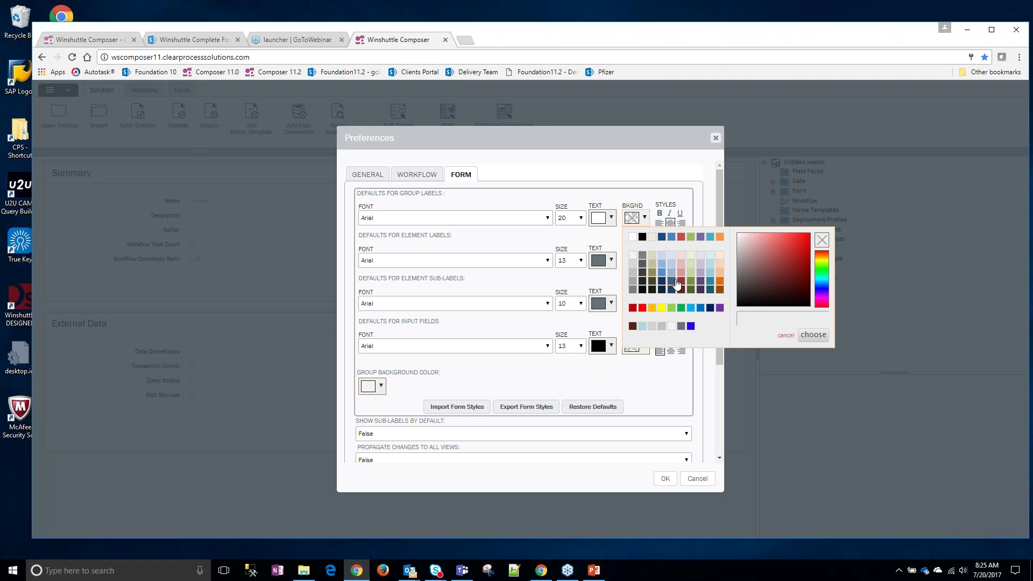
{"action": "left_click", "coordinate": [691, 326]}
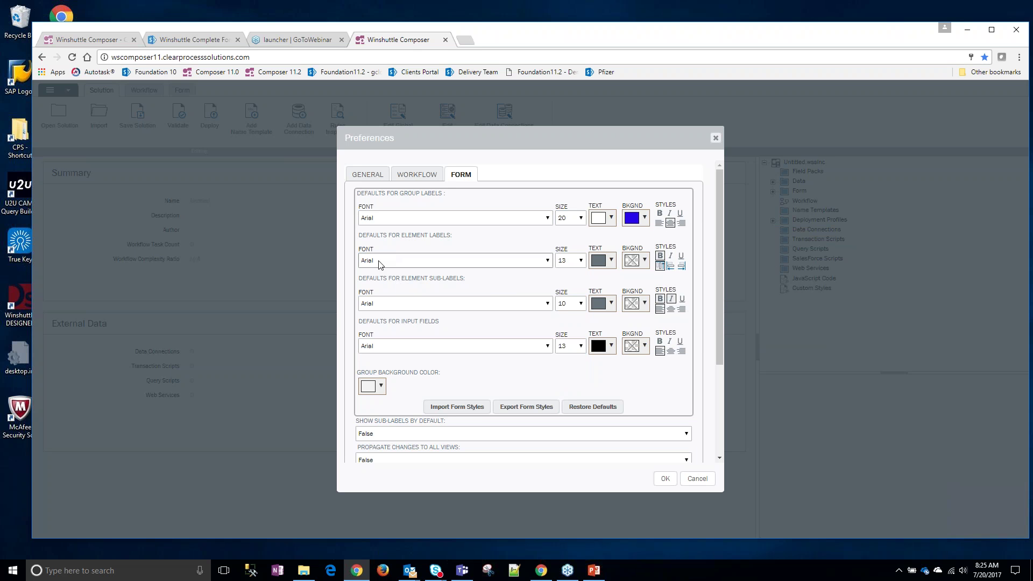
Set the element label defaults to red, non-bold text and apply the preferences
{"action": "left_click", "coordinate": [611, 261]}
{"action": "left_click", "coordinate": [648, 279]}
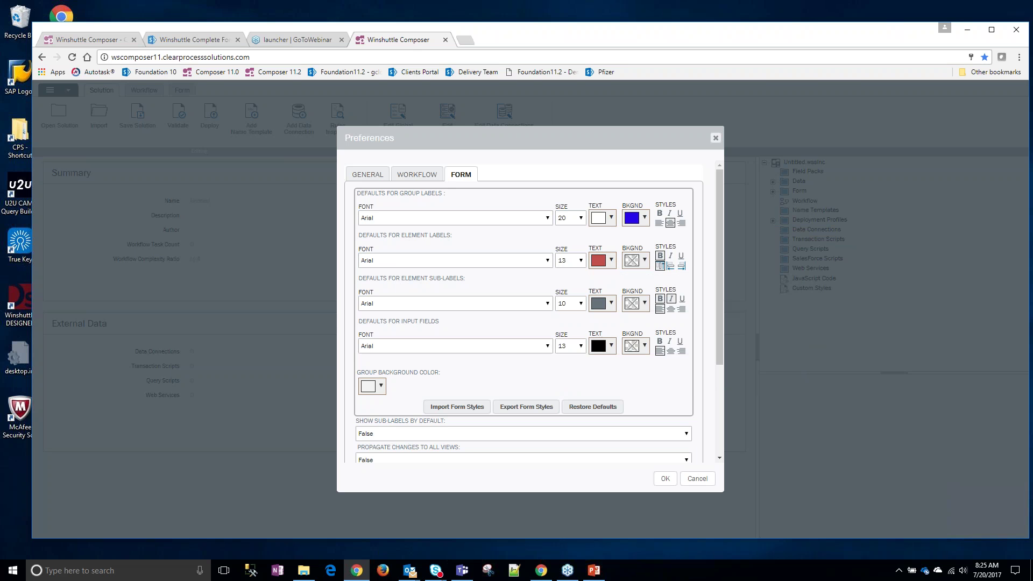
{"action": "left_click", "coordinate": [659, 257]}
{"action": "left_click", "coordinate": [665, 478]}
Add a second group and a text box to the untitled solution's form
{"action": "left_click", "coordinate": [183, 92]}
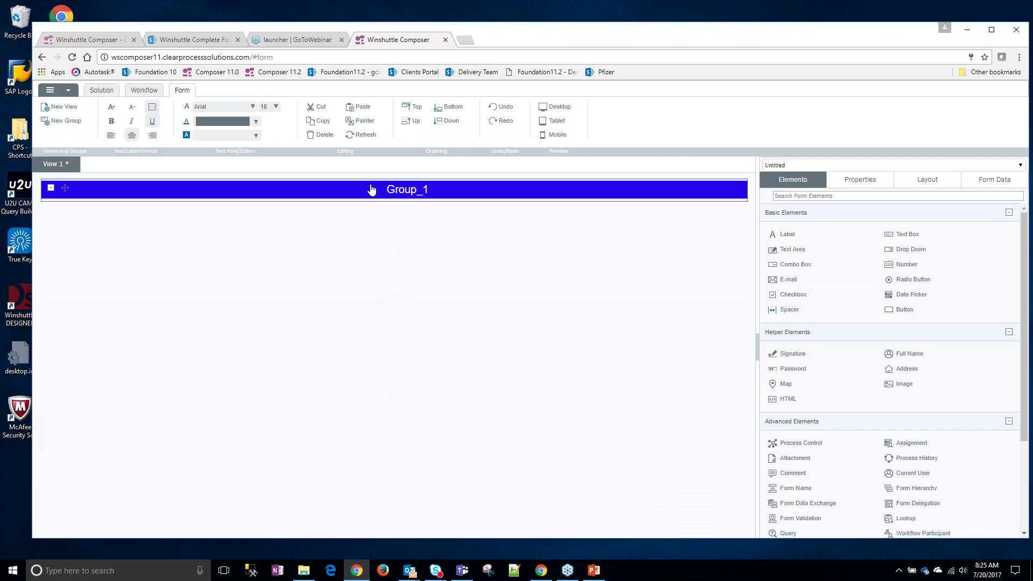
{"action": "left_click", "coordinate": [62, 121]}
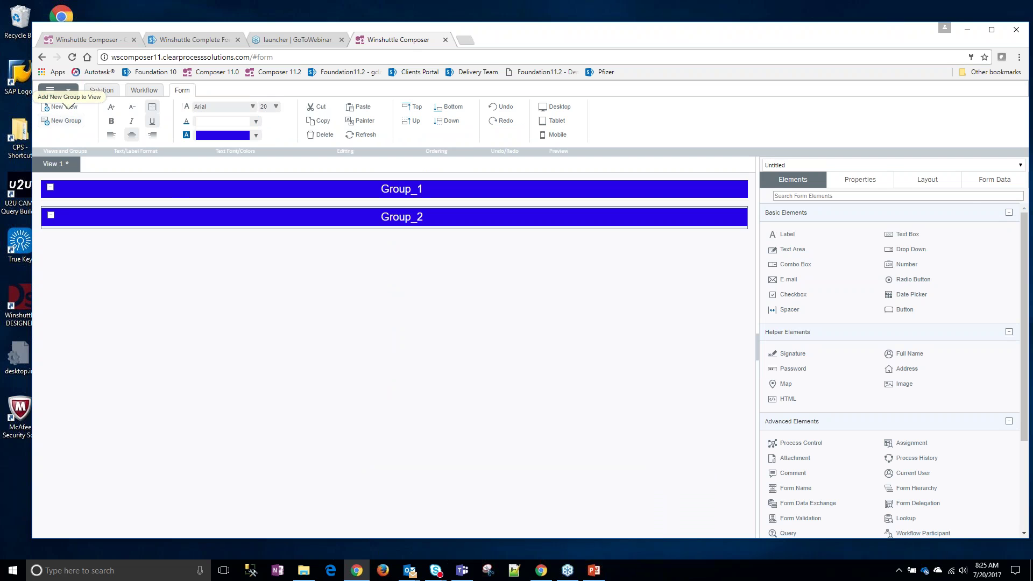
{"action": "left_click", "coordinate": [908, 235]}
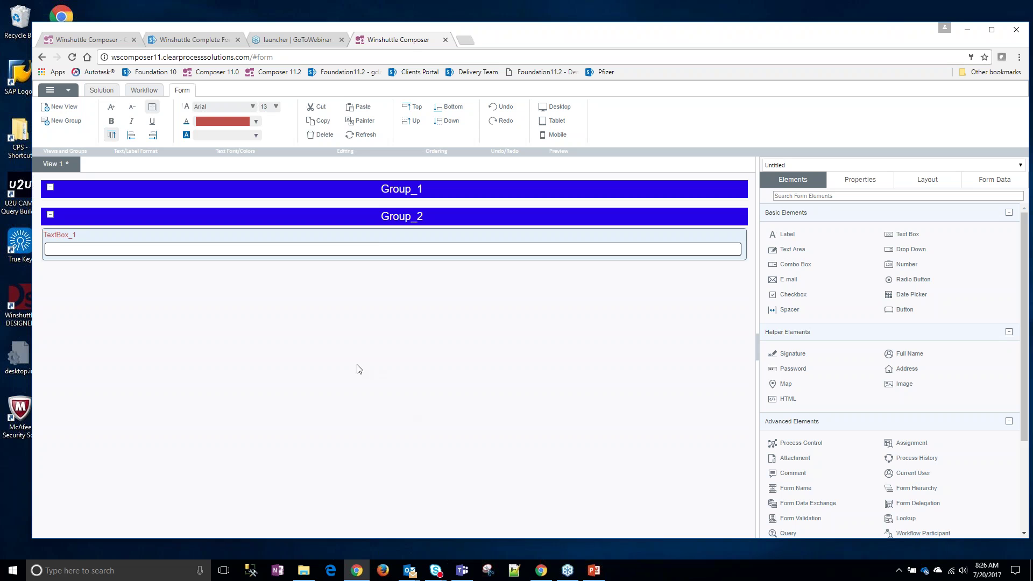
Export the current form styles to a file, restore the default styles, and apply the preferences
{"action": "left_click", "coordinate": [68, 93]}
{"action": "left_click", "coordinate": [84, 287]}
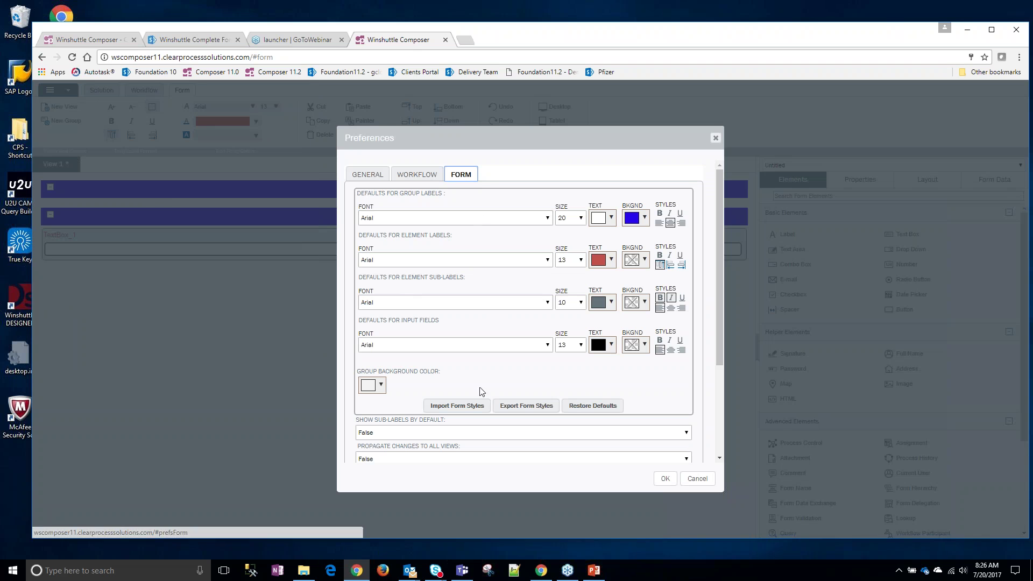
{"action": "left_click", "coordinate": [534, 407]}
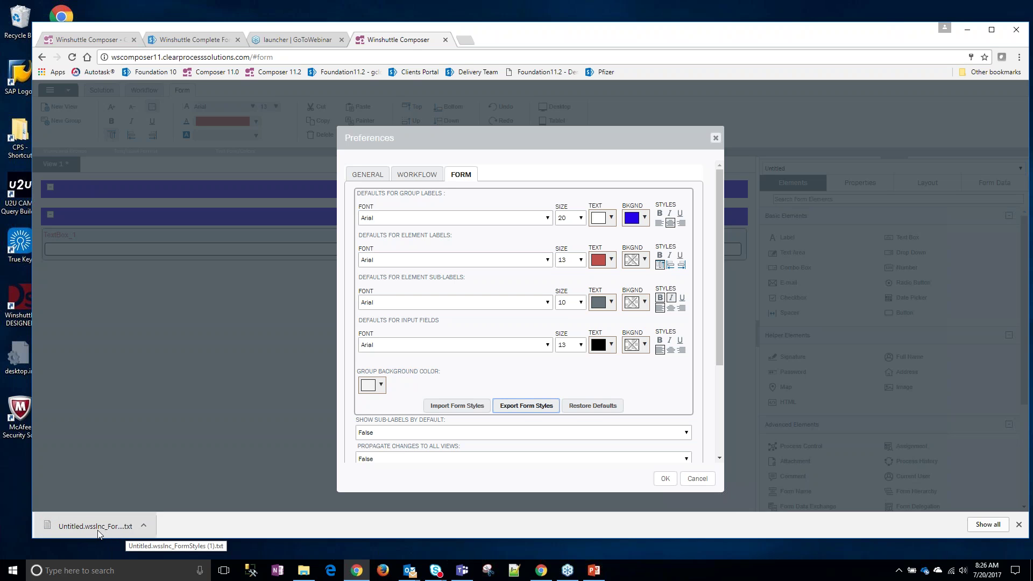
{"action": "left_click", "coordinate": [590, 408]}
{"action": "left_click", "coordinate": [665, 479]}
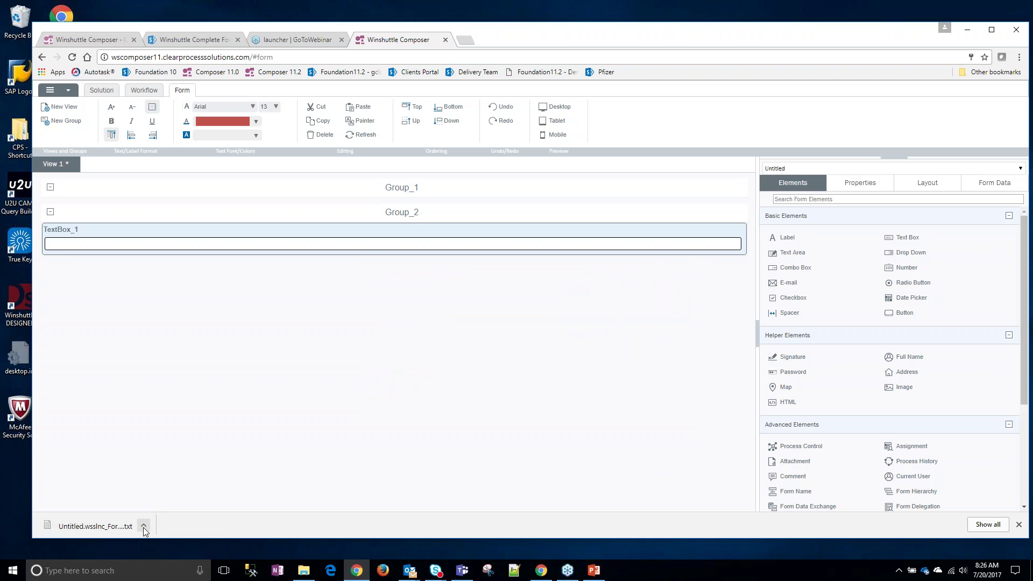
Import the exported form styles file from the Downloads folder and apply the imported defaults to the form
{"action": "left_click", "coordinate": [68, 95]}
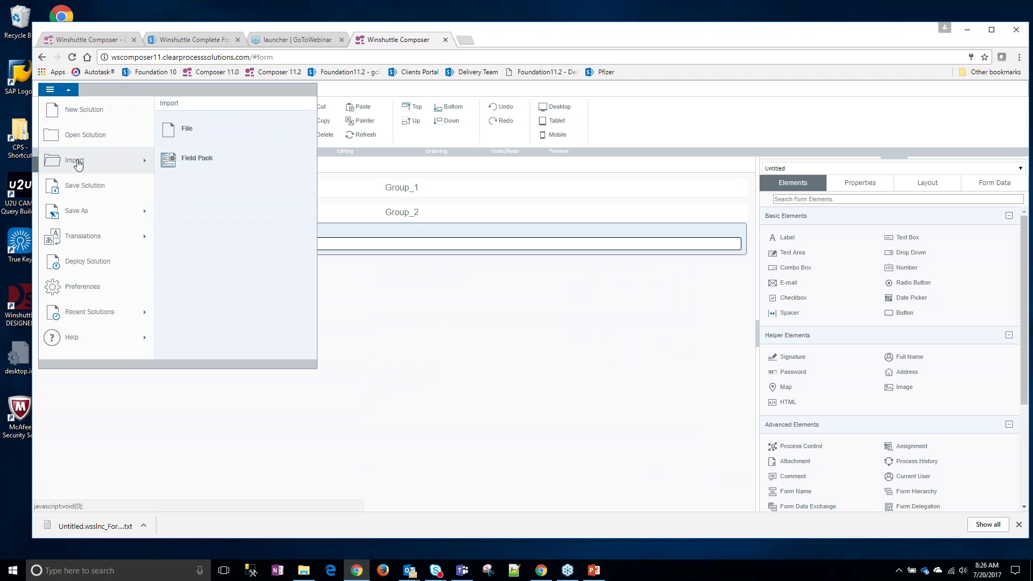
{"action": "left_click", "coordinate": [81, 290]}
{"action": "left_click", "coordinate": [465, 412]}
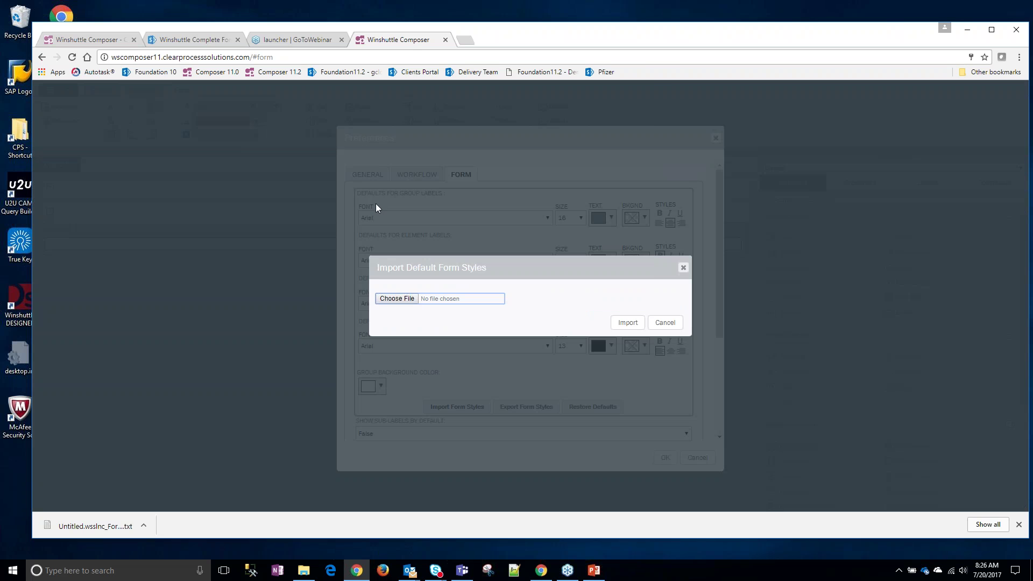
{"action": "left_click", "coordinate": [411, 300]}
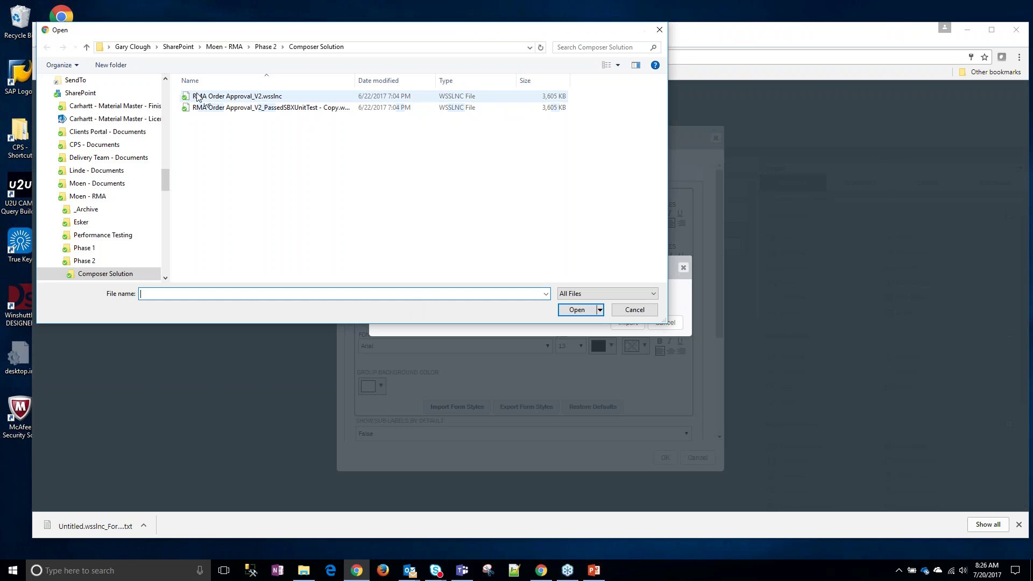
{"action": "left_click_drag", "start_coordinate": [164, 182], "coordinate": [163, 104]}
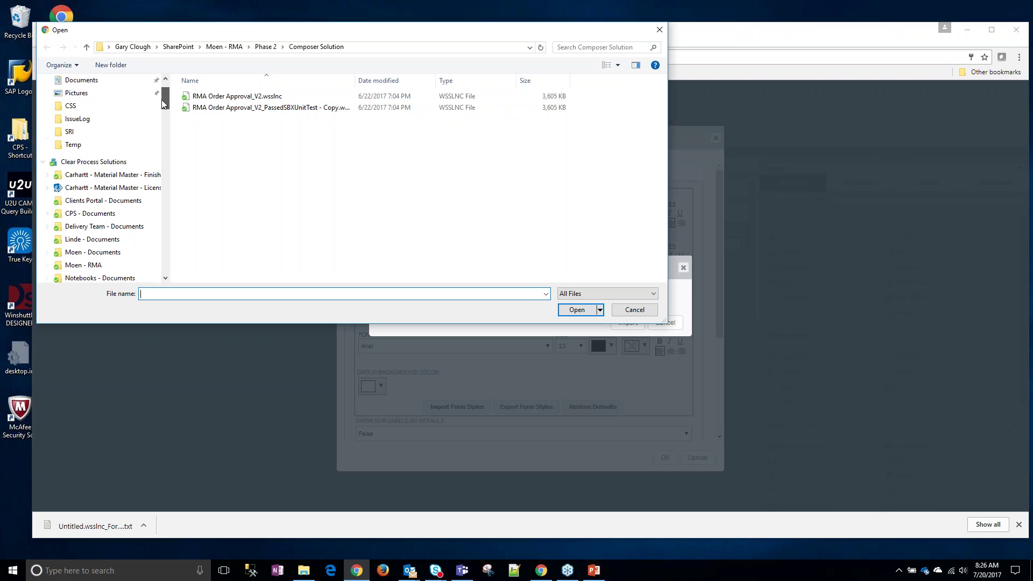
{"action": "scroll", "coordinate": [99, 125], "scroll_direction": "up", "scroll_amount": 2}
{"action": "left_click", "coordinate": [81, 114]}
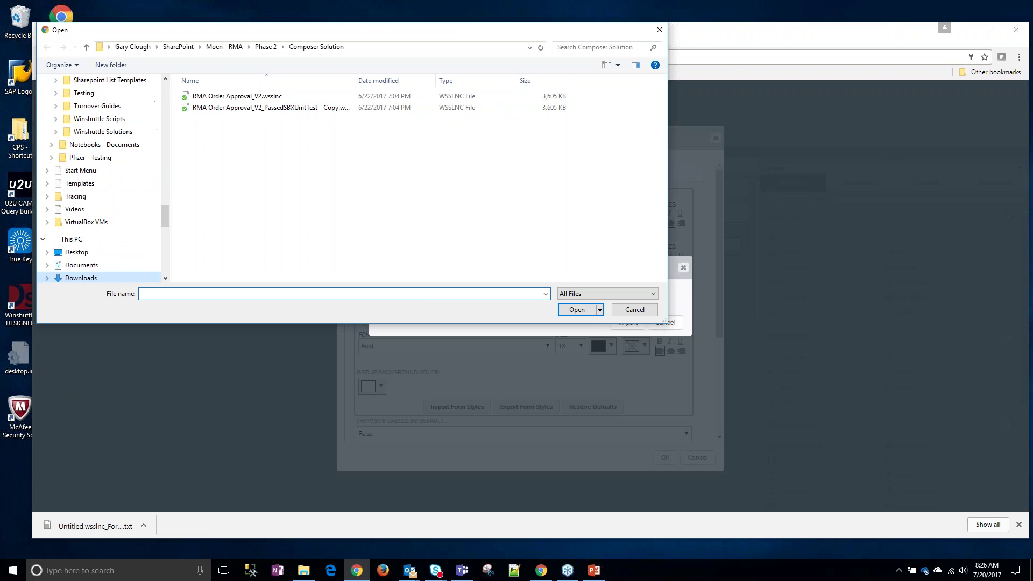
{"action": "left_click", "coordinate": [239, 96]}
{"action": "left_click", "coordinate": [577, 310]}
{"action": "left_click", "coordinate": [627, 323]}
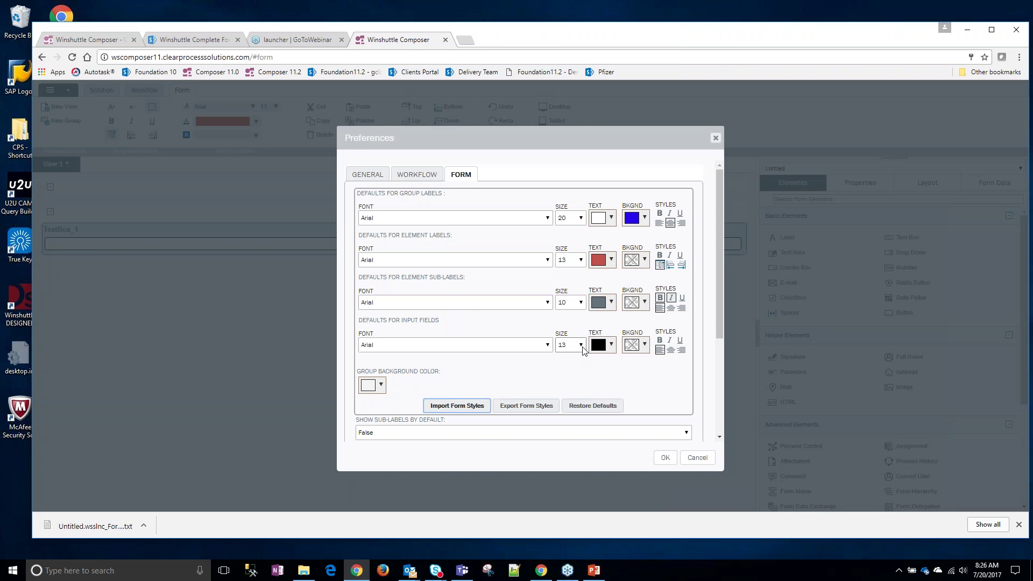
{"action": "left_click", "coordinate": [665, 457]}
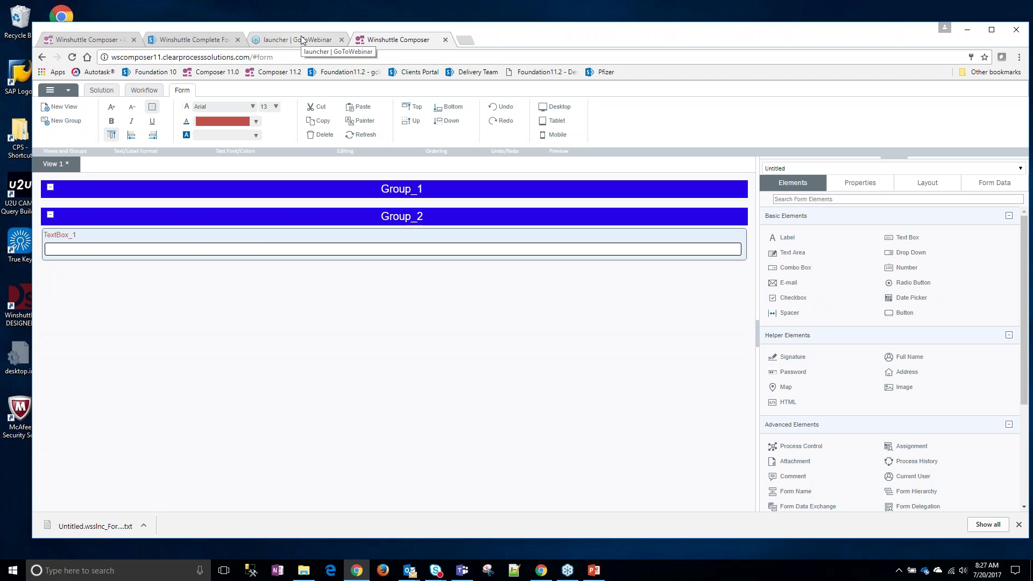
Close the untitled solution's browser tab, discarding its changes, and switch to the running CSS_Demo form
{"action": "left_click", "coordinate": [445, 39]}
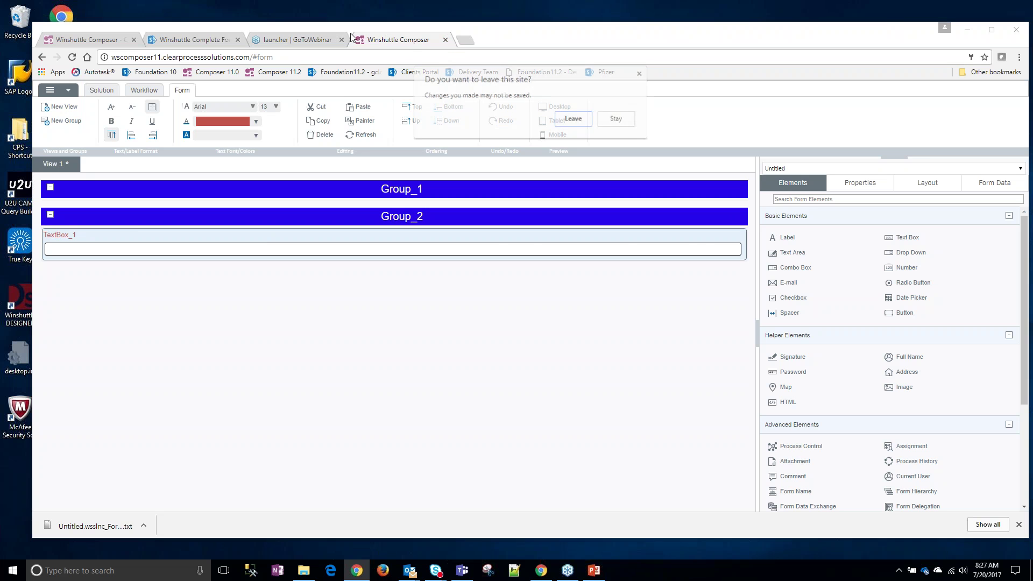
{"action": "left_click", "coordinate": [574, 119]}
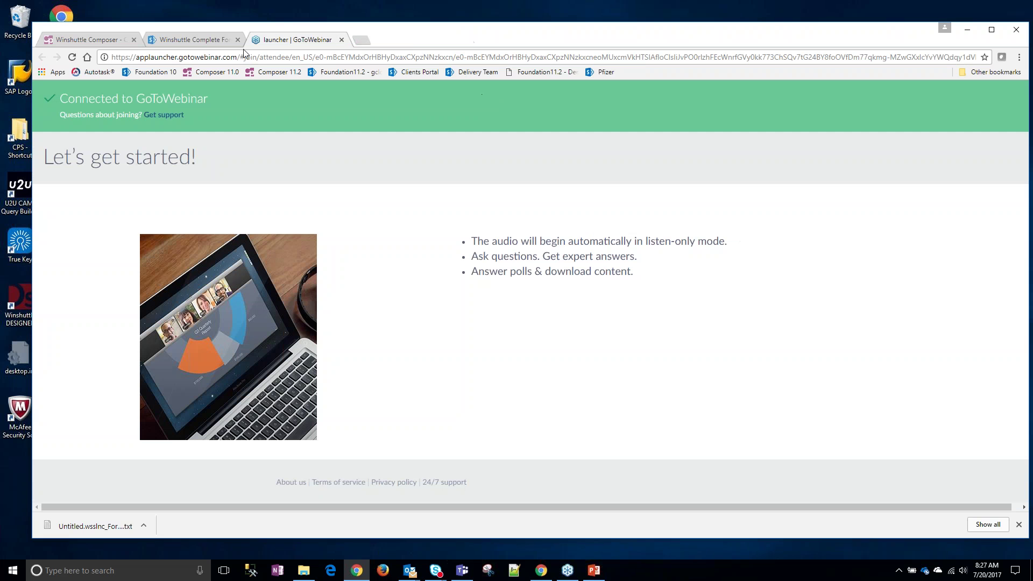
{"action": "left_click", "coordinate": [104, 42]}
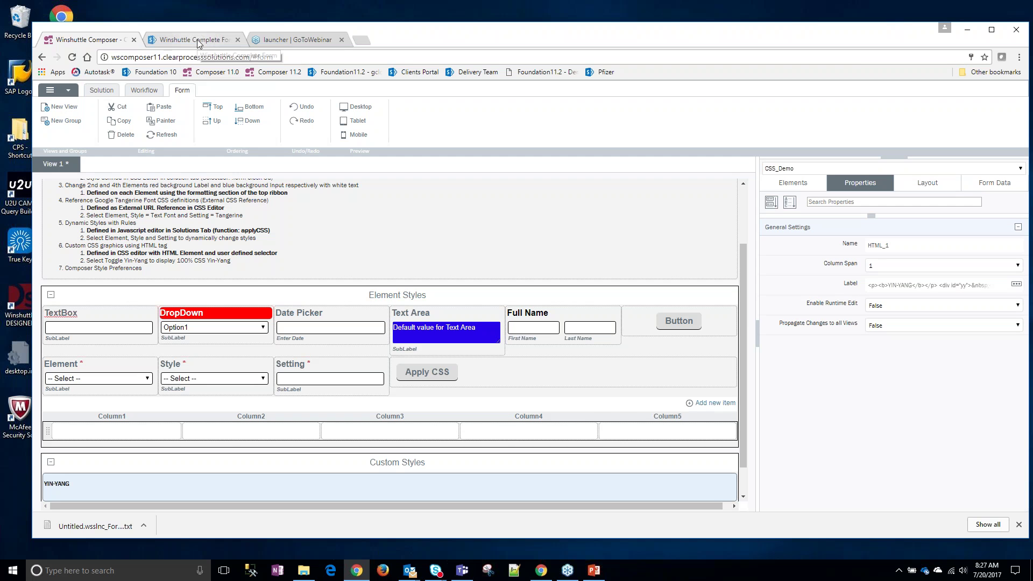
{"action": "left_click", "coordinate": [198, 42]}
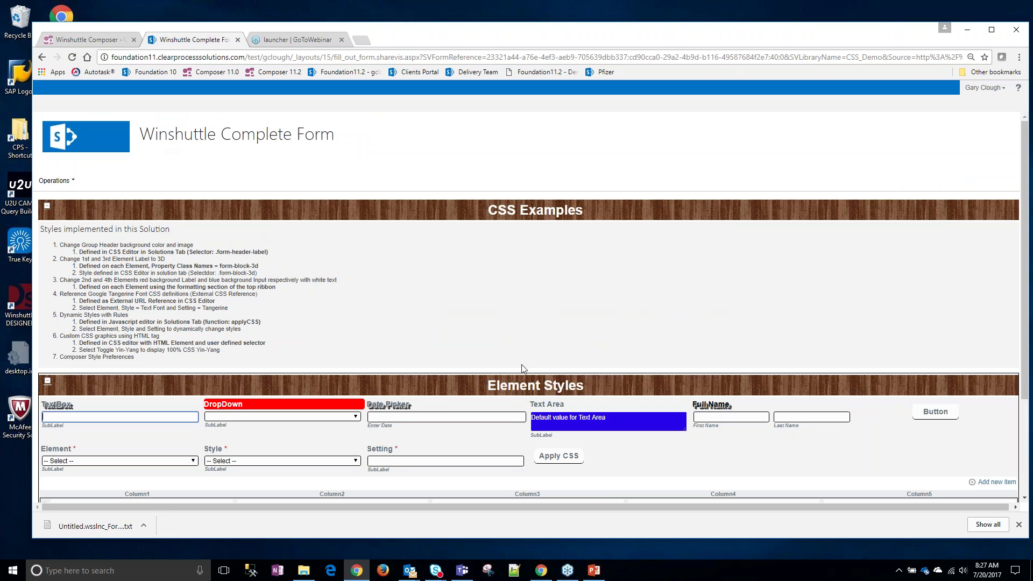
Apply the Text Font style with the setting Tangerine to Only Group Labels in the running form
{"action": "left_click", "coordinate": [459, 207]}
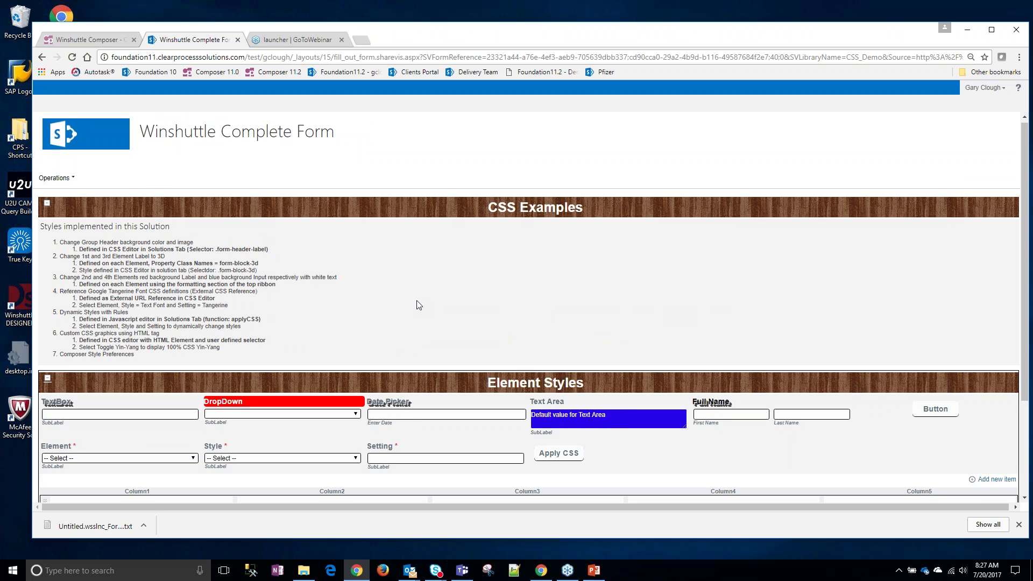
{"action": "scroll", "coordinate": [419, 305], "scroll_direction": "down", "scroll_amount": 2}
{"action": "left_click", "coordinate": [86, 353]}
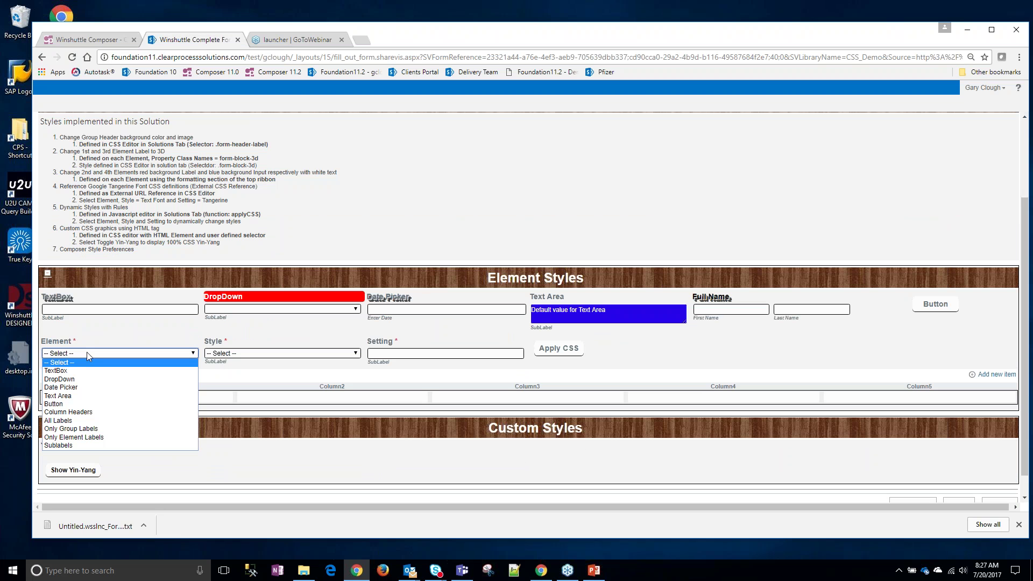
{"action": "left_click", "coordinate": [95, 429]}
{"action": "left_click", "coordinate": [225, 353]}
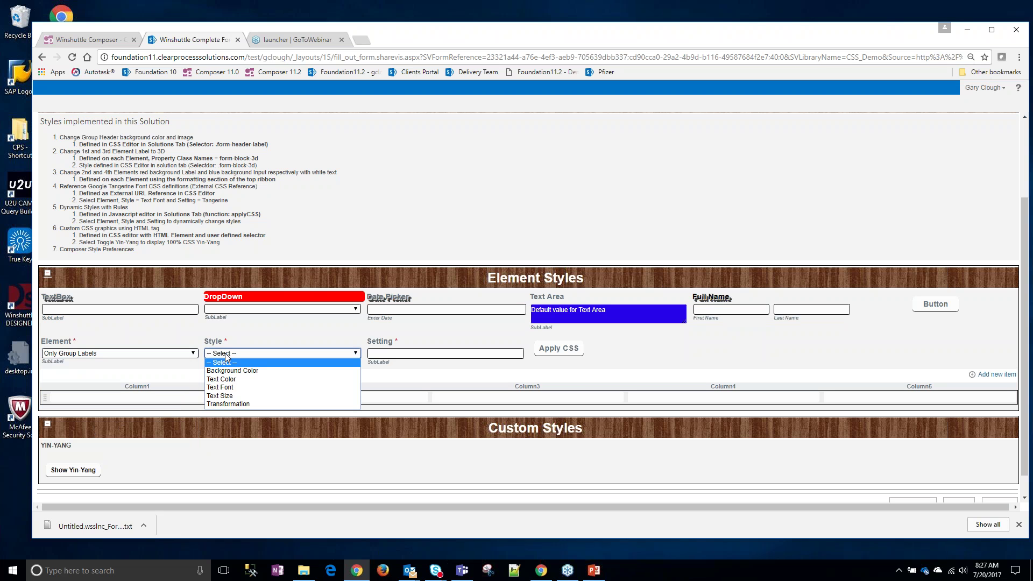
{"action": "left_click", "coordinate": [231, 387]}
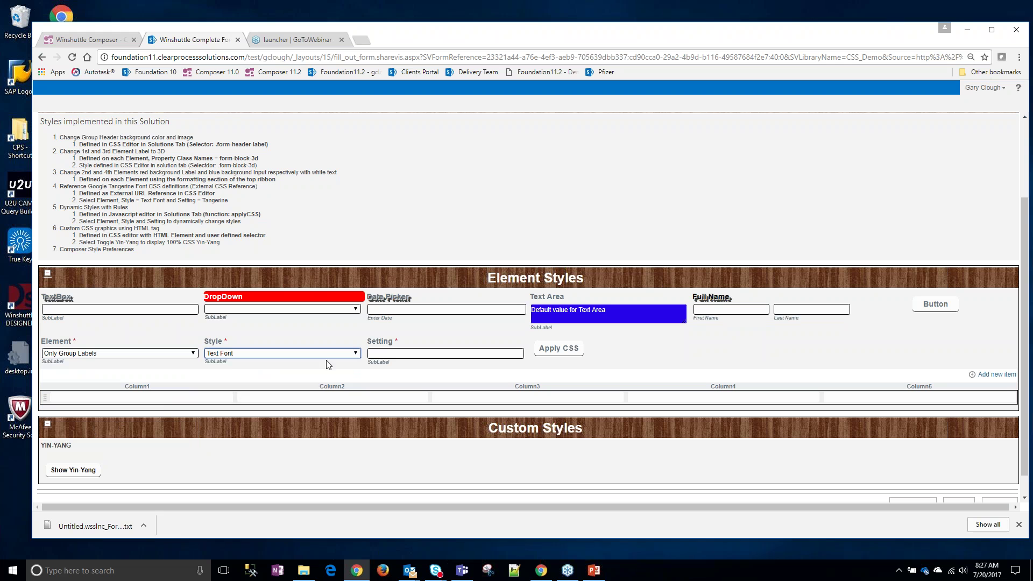
{"action": "left_click", "coordinate": [379, 357]}
{"action": "type", "text": "Tangerine"}
{"action": "left_click", "coordinate": [560, 350]}
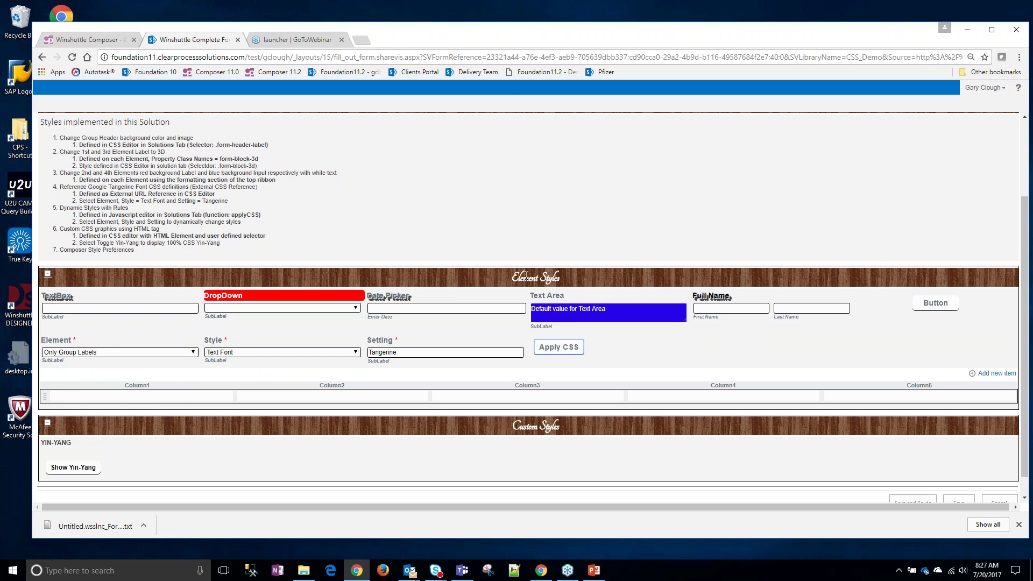
Apply the Text Size style with the setting 25px to Only Group Labels
{"action": "left_click", "coordinate": [235, 354]}
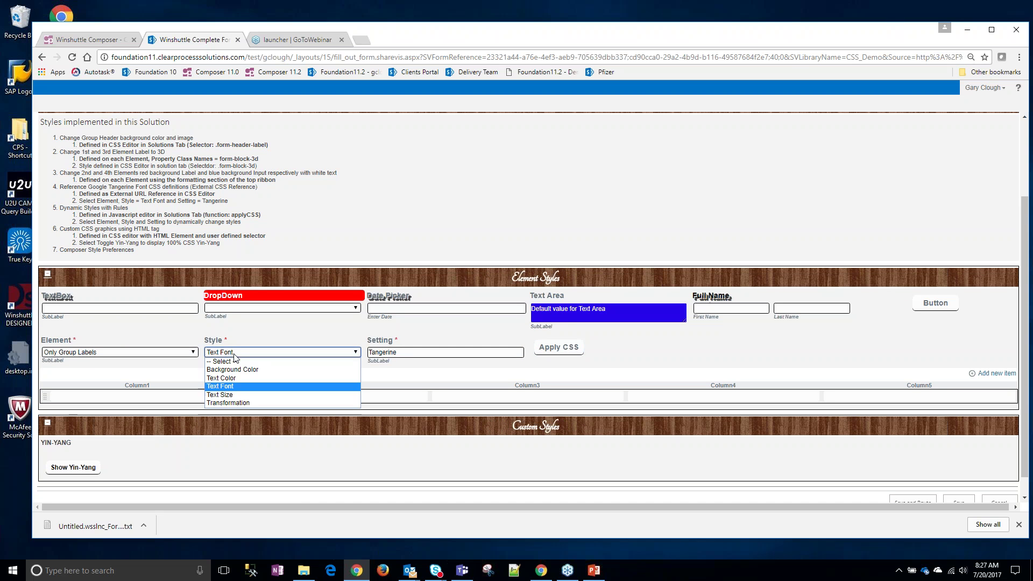
{"action": "left_click", "coordinate": [224, 396]}
{"action": "key", "text": "Tab"}
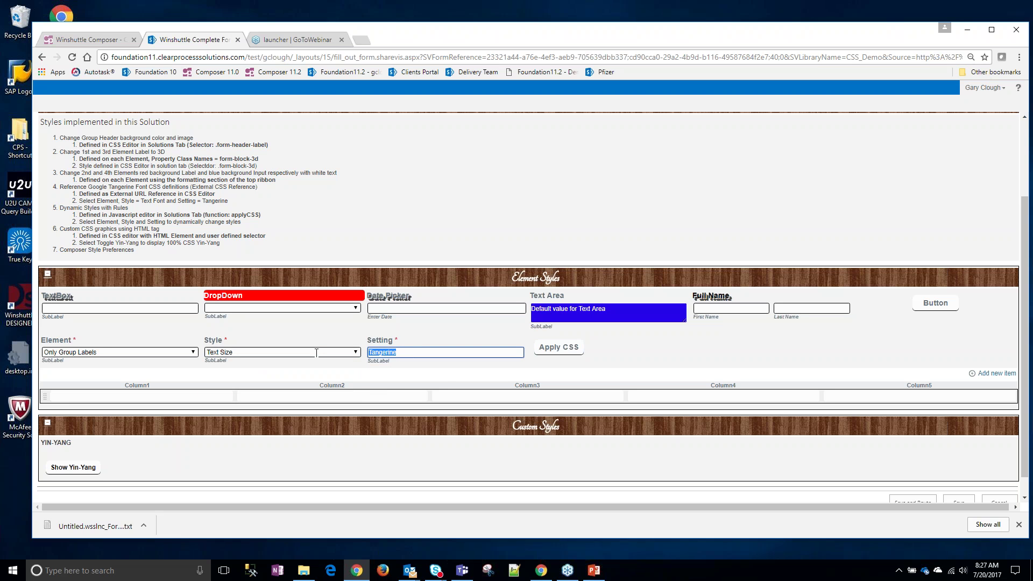
{"action": "type", "text": "25px"}
{"action": "left_click", "coordinate": [548, 347]}
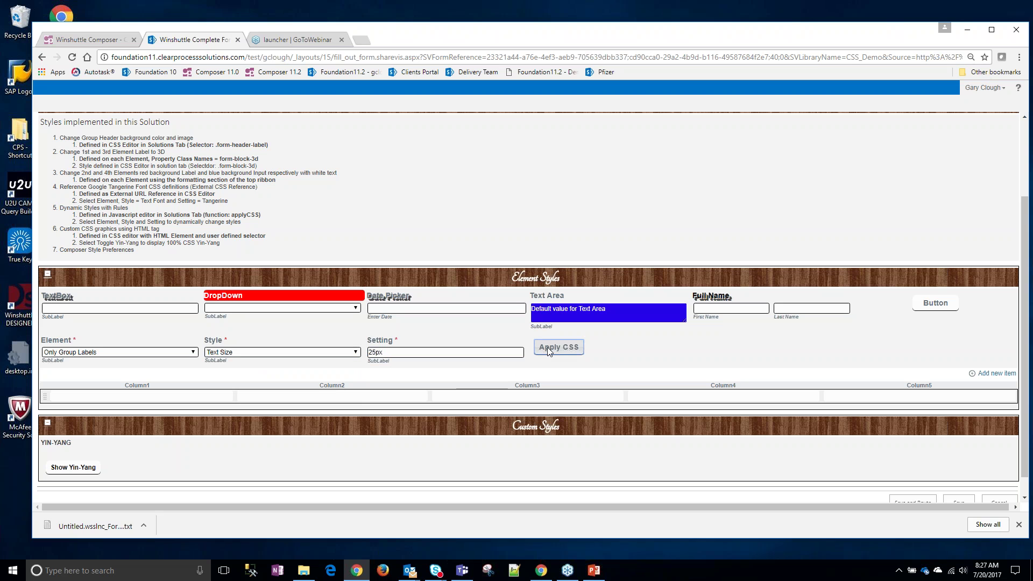
Increase the group labels' text size to 45px and apply the CSS again
{"action": "left_click", "coordinate": [381, 353]}
{"action": "key", "text": "BackSpace"}
{"action": "key", "text": "BackSpace"}
{"action": "type", "text": "45"}
{"action": "left_click", "coordinate": [564, 351]}
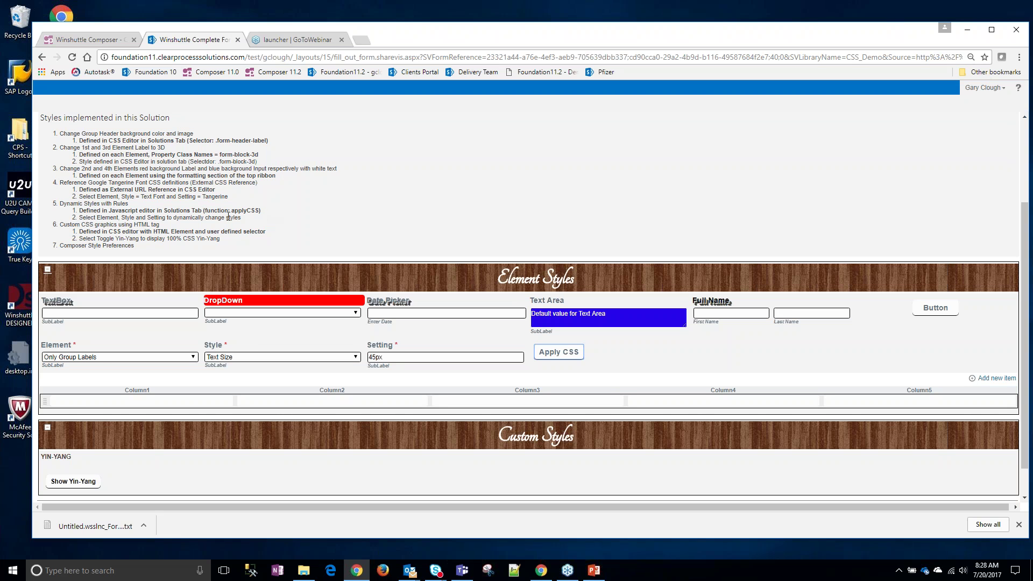
Apply the Background Color style with the setting blue to the DropDown element
{"action": "left_click", "coordinate": [102, 358]}
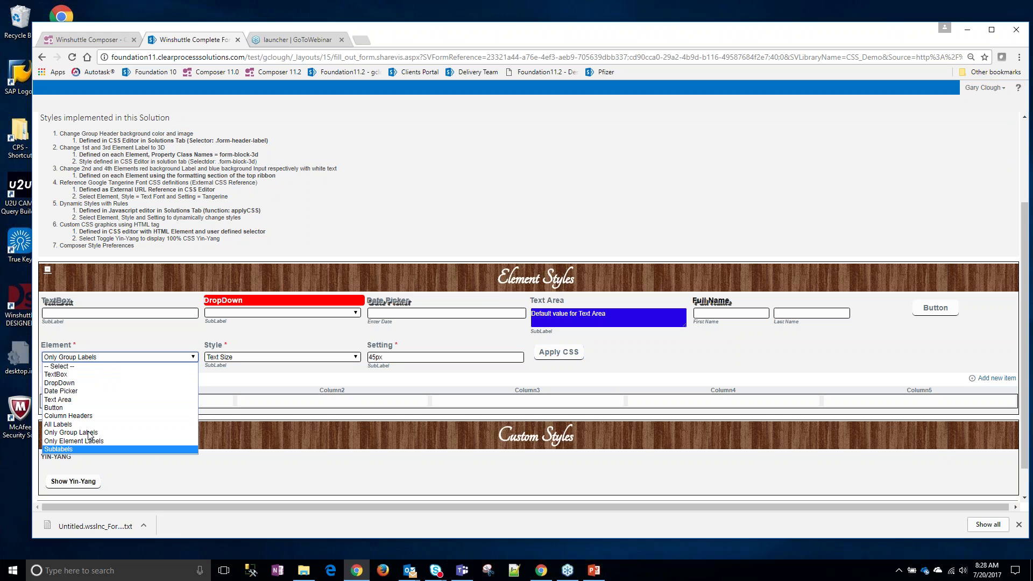
{"action": "left_click", "coordinate": [99, 383]}
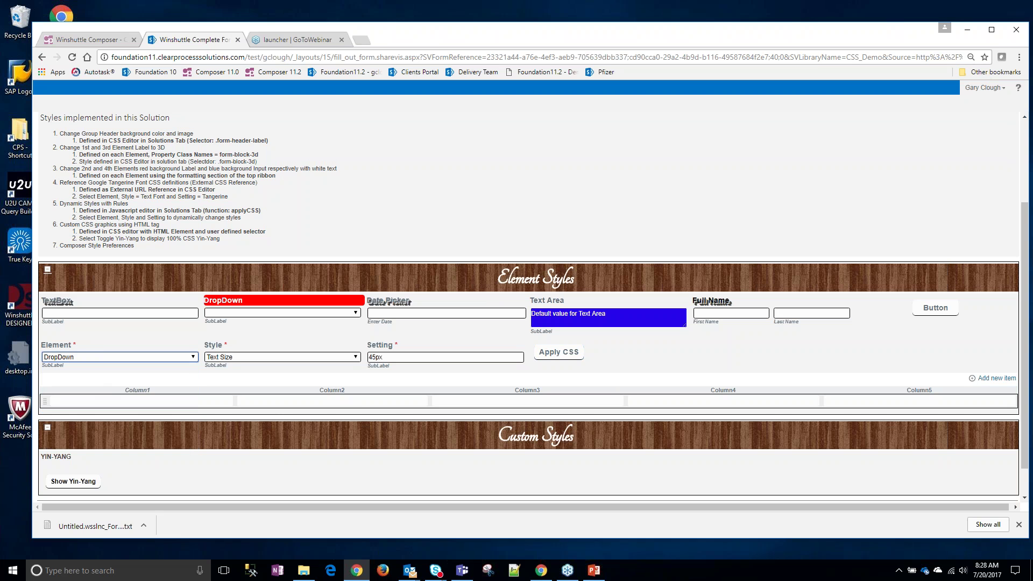
{"action": "left_click", "coordinate": [233, 358]}
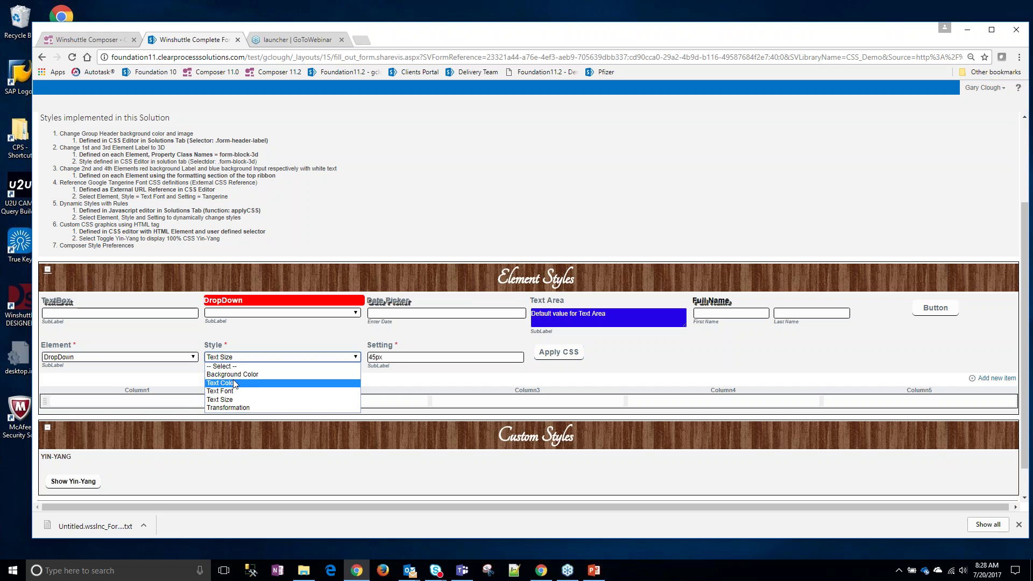
{"action": "left_click", "coordinate": [247, 374]}
{"action": "left_click_drag", "start_coordinate": [392, 359], "coordinate": [369, 357]}
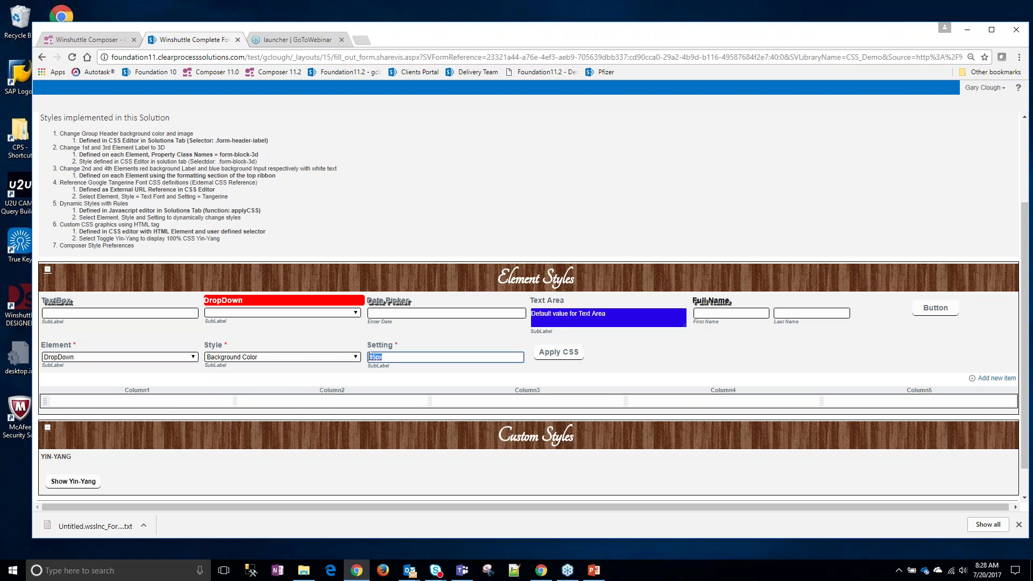
{"action": "type", "text": "blue"}
{"action": "left_click", "coordinate": [550, 352]}
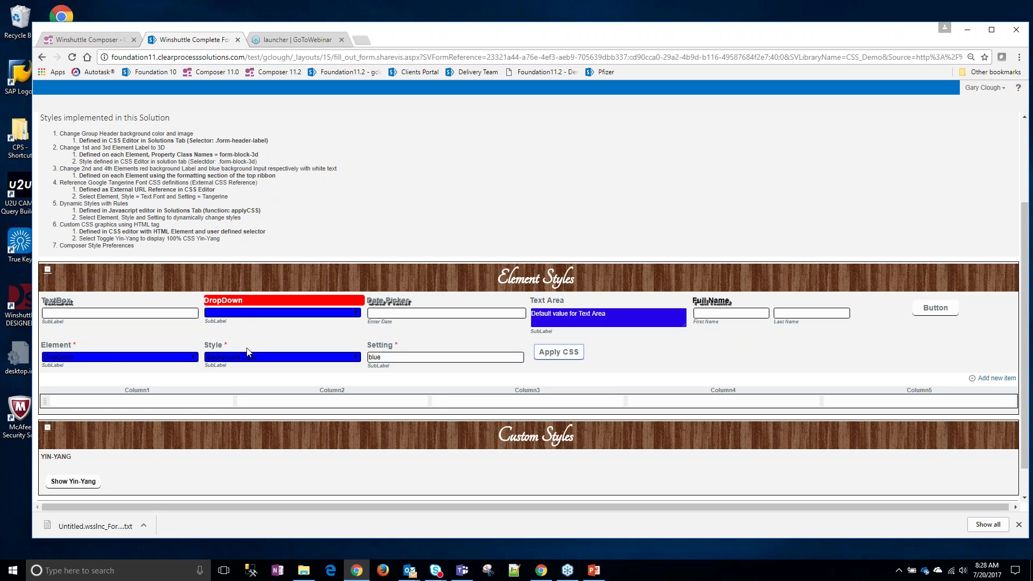
Apply the Text Color style with the setting white to the DropDown element, and choose Option2 in the DropDown field
{"action": "left_click", "coordinate": [107, 357]}
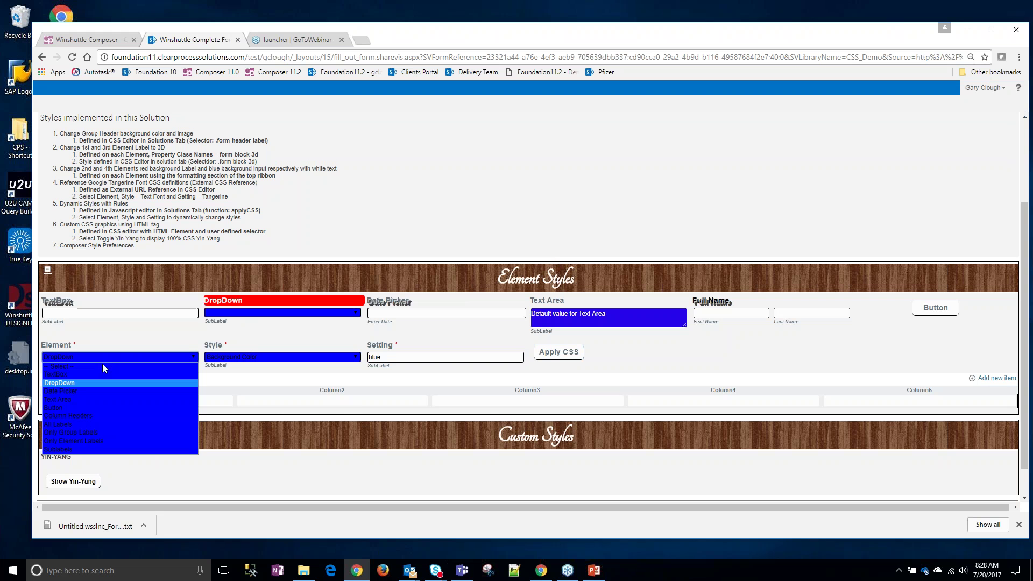
{"action": "left_click", "coordinate": [98, 382]}
{"action": "left_click", "coordinate": [238, 358]}
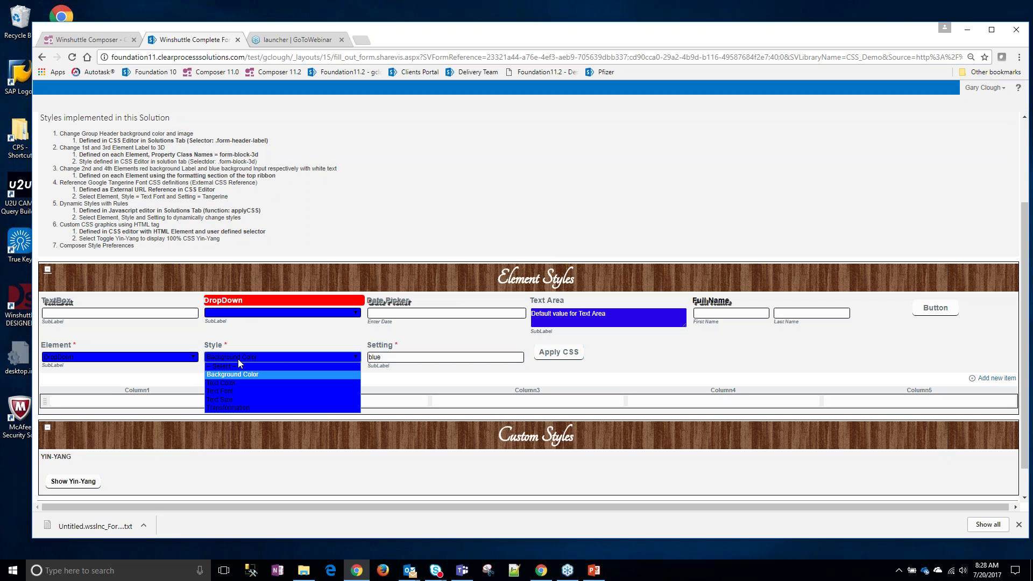
{"action": "left_click", "coordinate": [237, 383]}
{"action": "key", "text": "Tab"}
{"action": "type", "text": "white"}
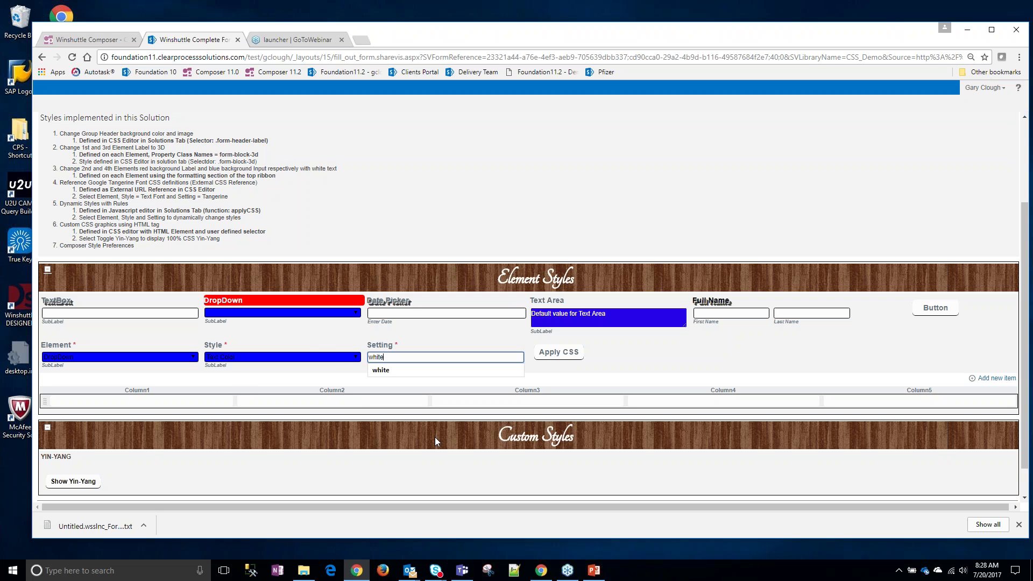
{"action": "left_click", "coordinate": [558, 352]}
{"action": "left_click", "coordinate": [261, 314]}
{"action": "left_click", "coordinate": [251, 336]}
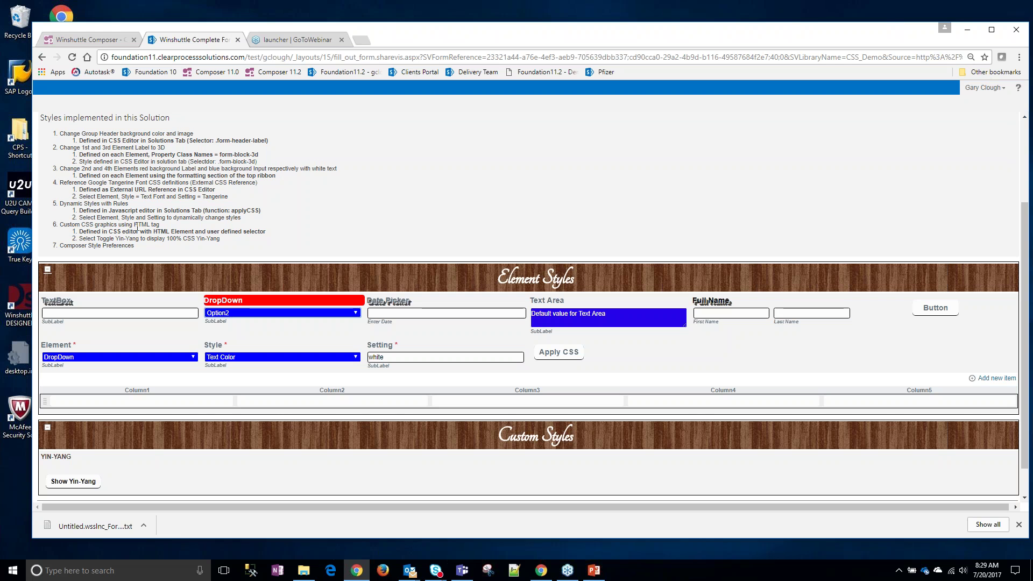
Highlight the note about custom CSS graphics using an HTML tag and show the Yin-Yang graphic under Custom Styles
{"action": "left_click_drag", "start_coordinate": [93, 226], "coordinate": [137, 226]}
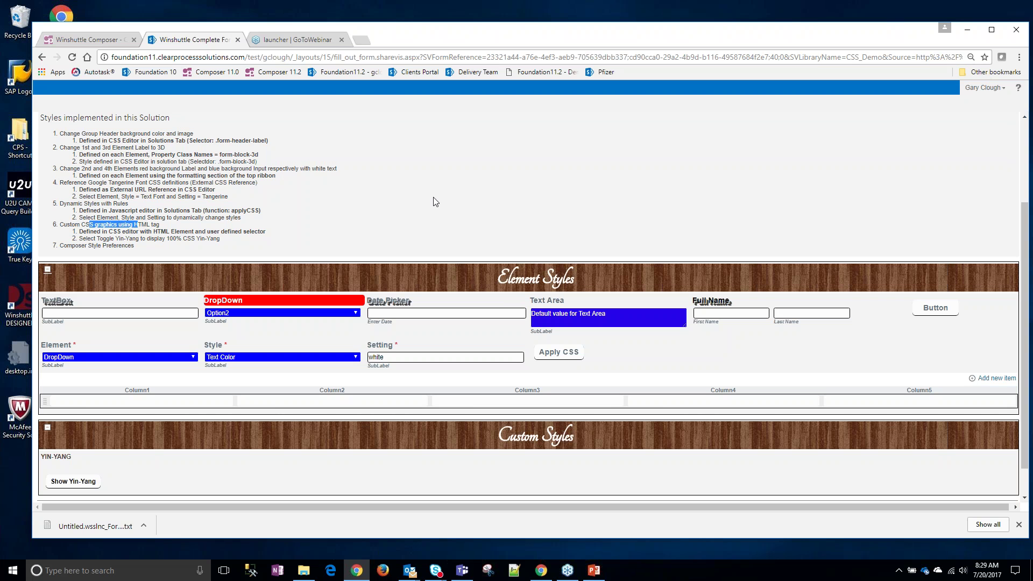
{"action": "scroll", "coordinate": [434, 201], "scroll_direction": "down", "scroll_amount": 2}
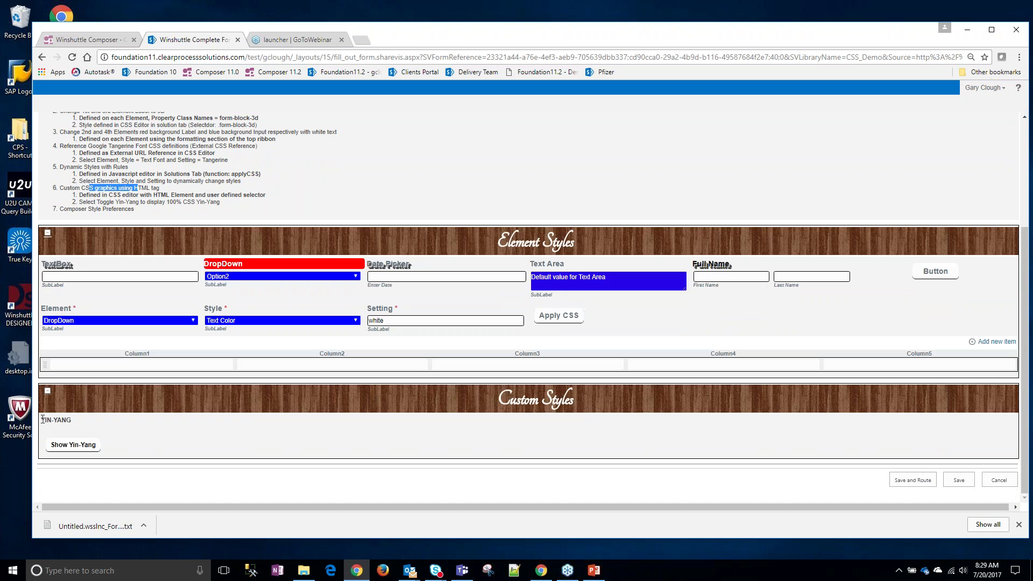
{"action": "left_click", "coordinate": [75, 445]}
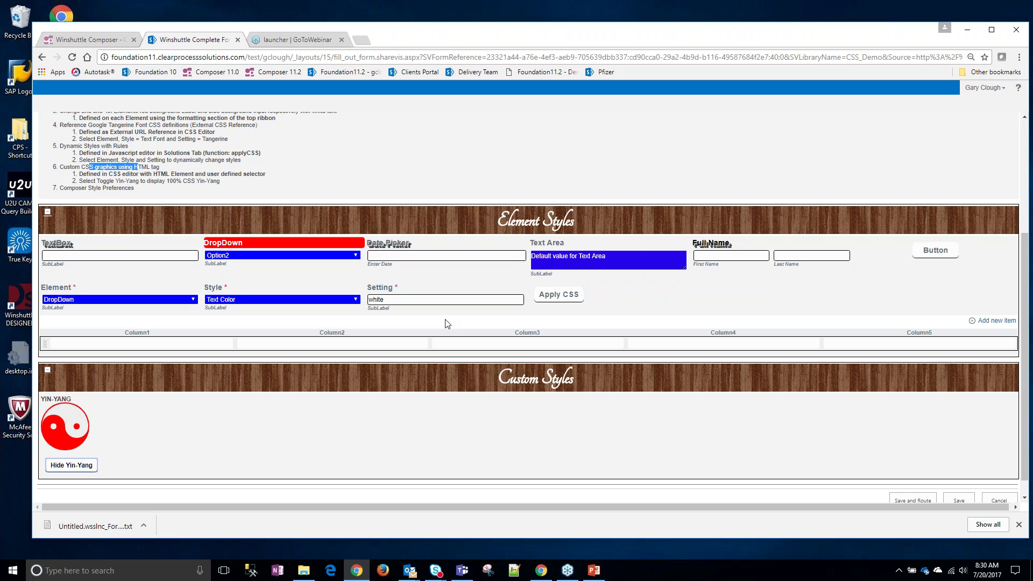
Switch to the WebTips_CSS_Styling.pptx presentation in PowerPoint and dismiss the incoming e-mail notification
{"action": "left_click", "coordinate": [595, 573]}
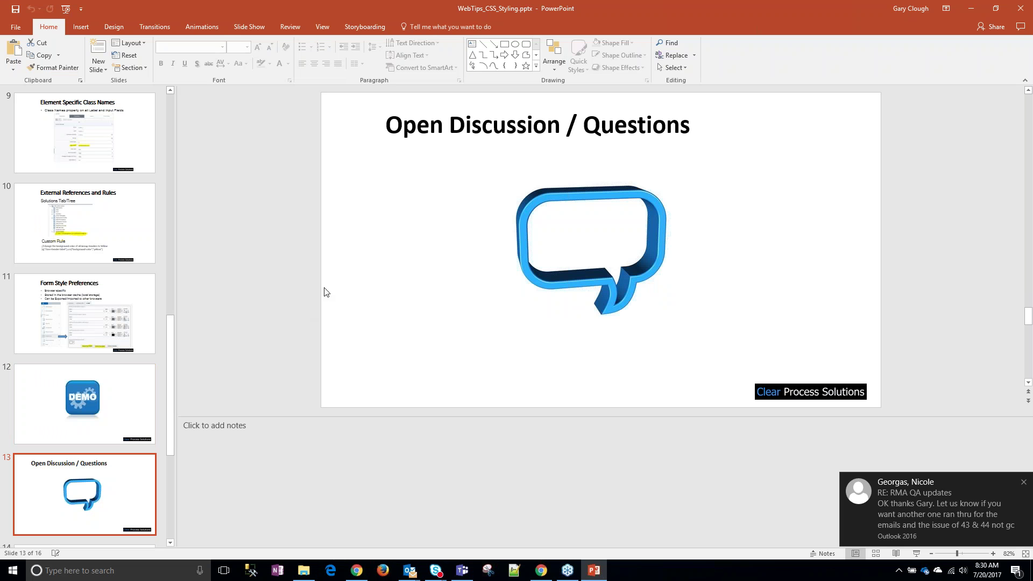
{"action": "left_click", "coordinate": [1023, 482]}
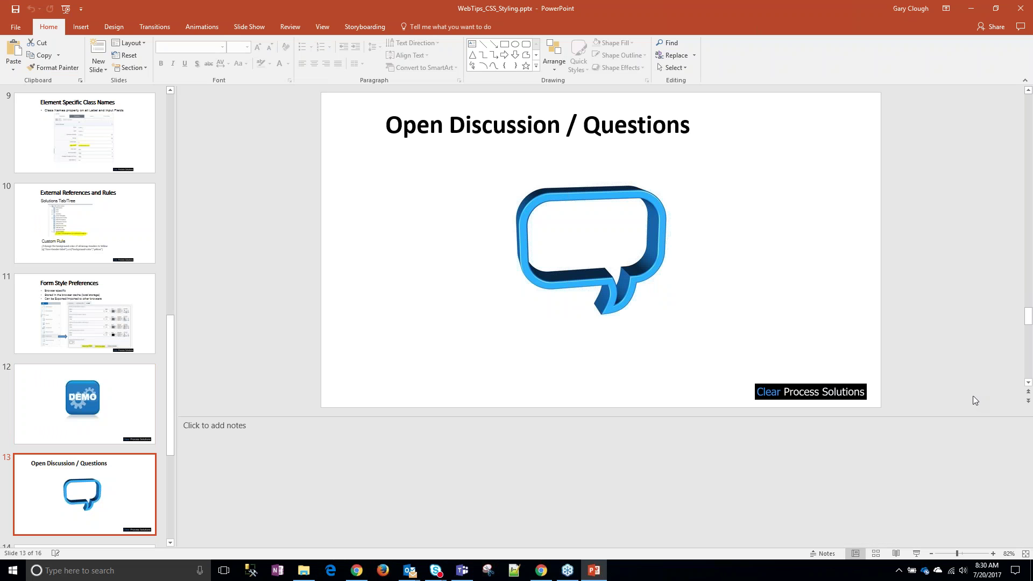